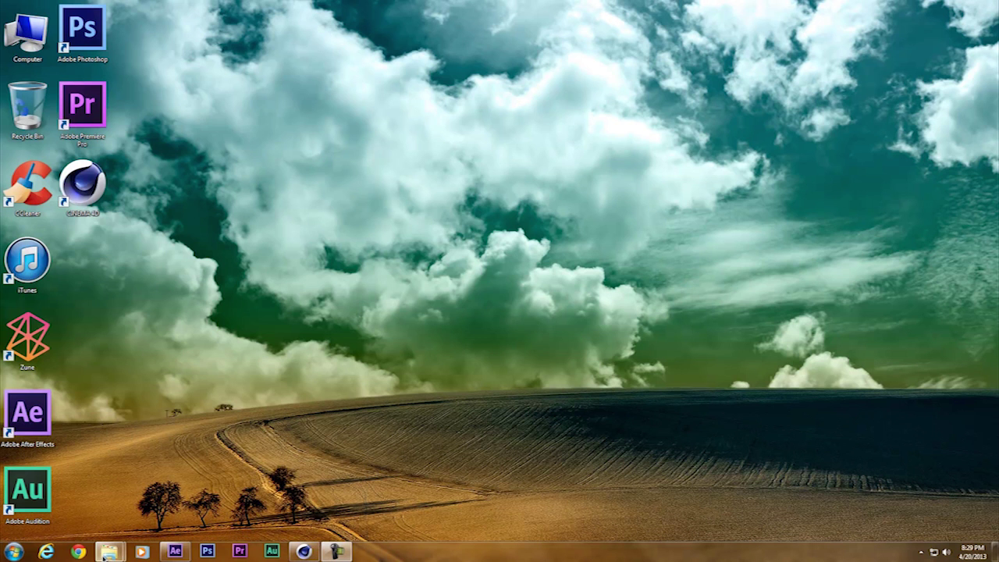
- Play the Sholin Soccer clip from the Videos folder, pause it partway and close the player
mouse_move(107, 553)
left_click(181, 491)
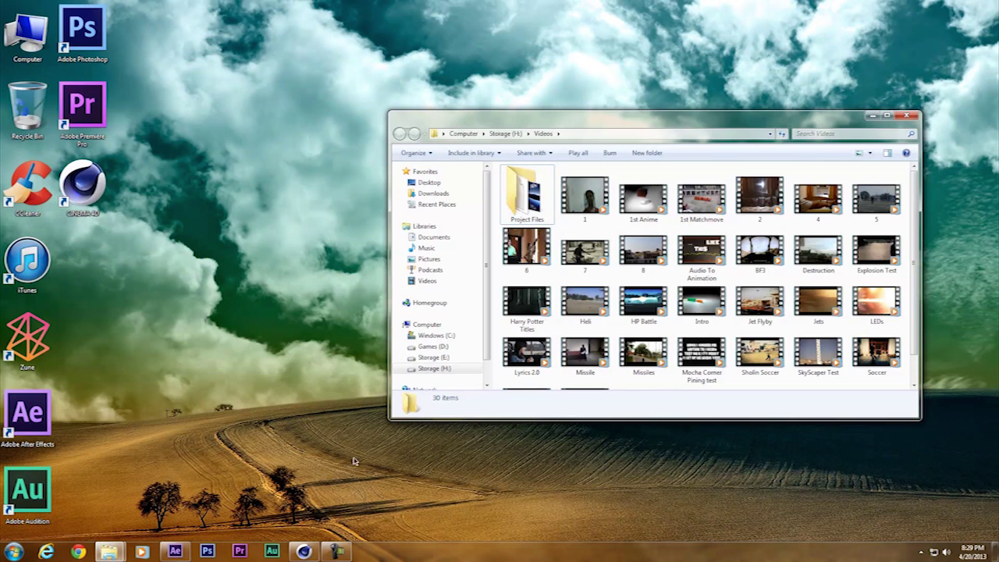
double_click(759, 355)
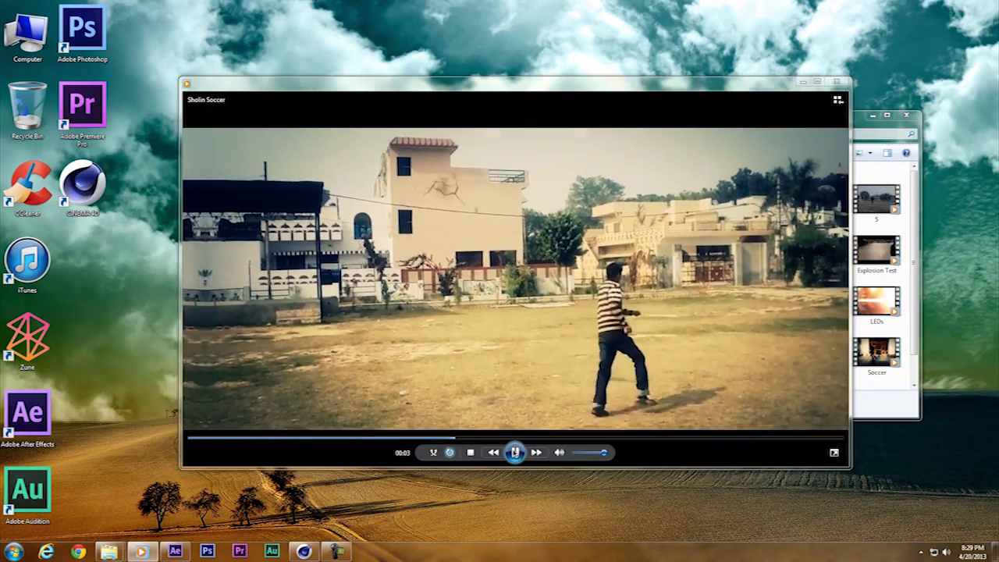
left_click(515, 452)
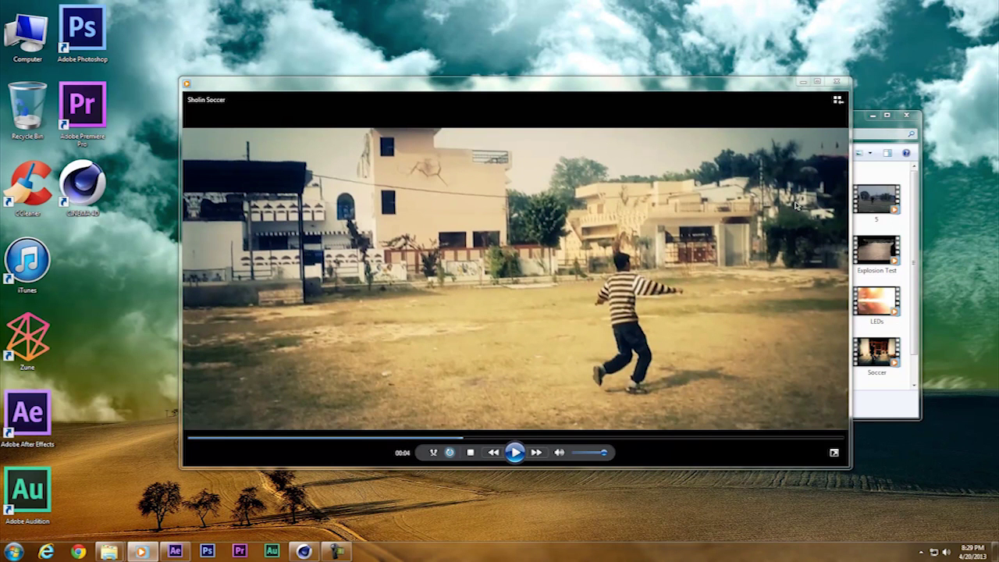
left_click(836, 81)
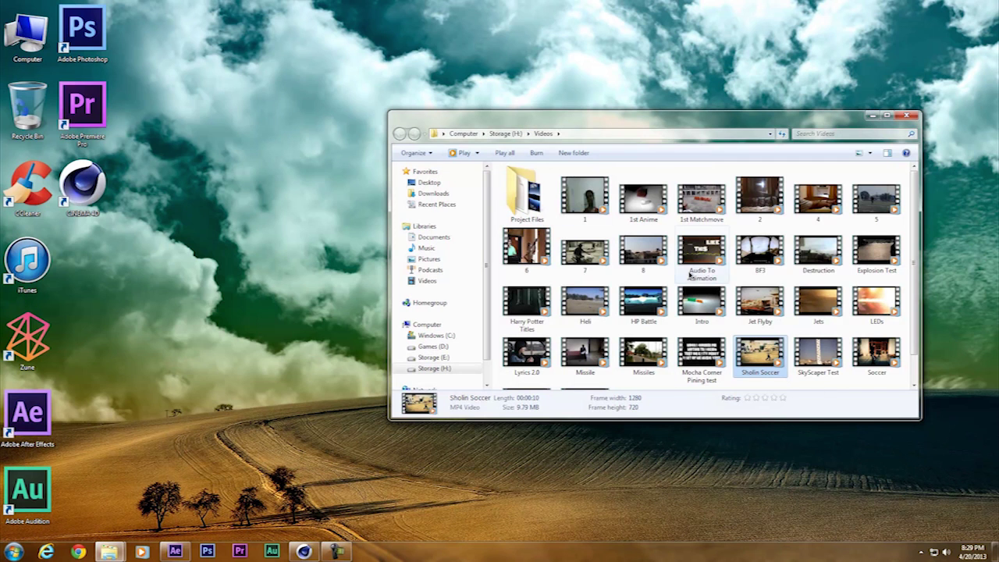
- Watch Scene 2.mp4 from the Tut folder in full screen, pausing it partway, and close the player and the Videos folder window
left_click(93, 513)
double_click(408, 239)
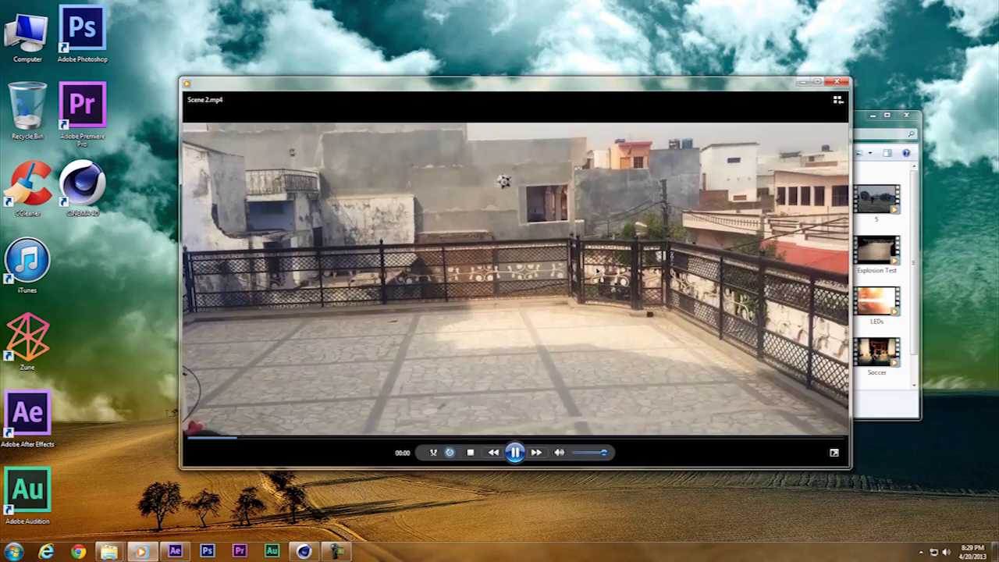
double_click(527, 294)
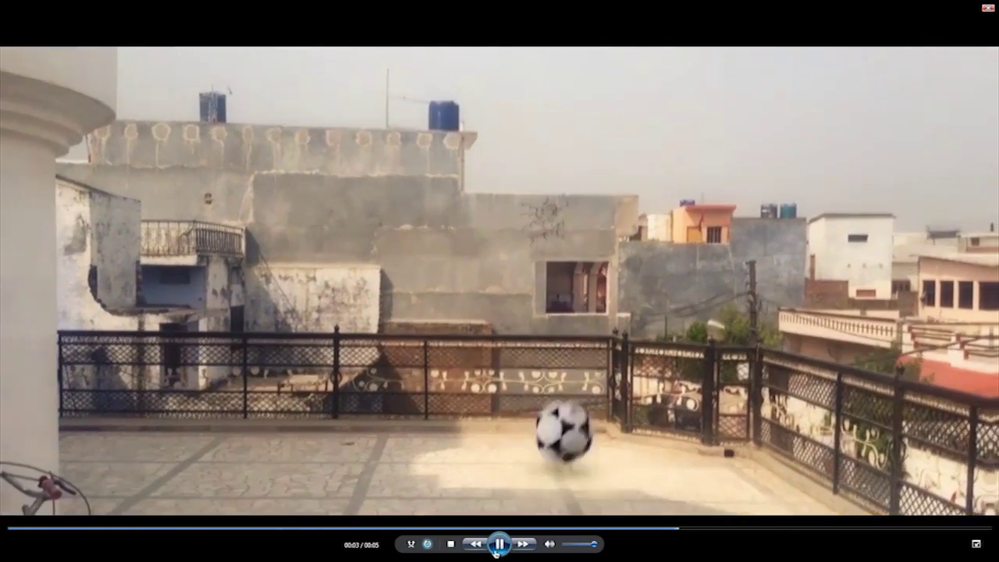
left_click(497, 546)
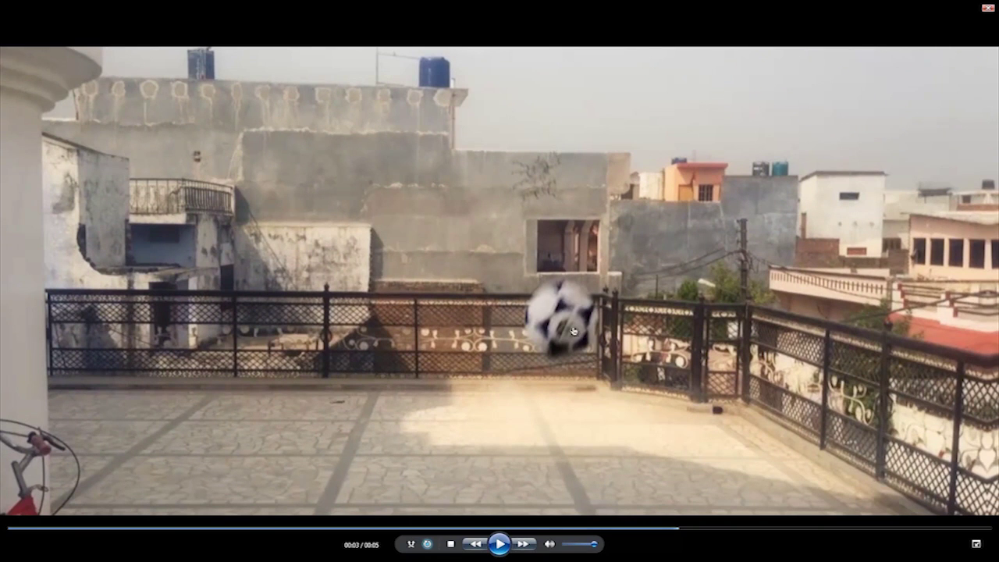
double_click(600, 259)
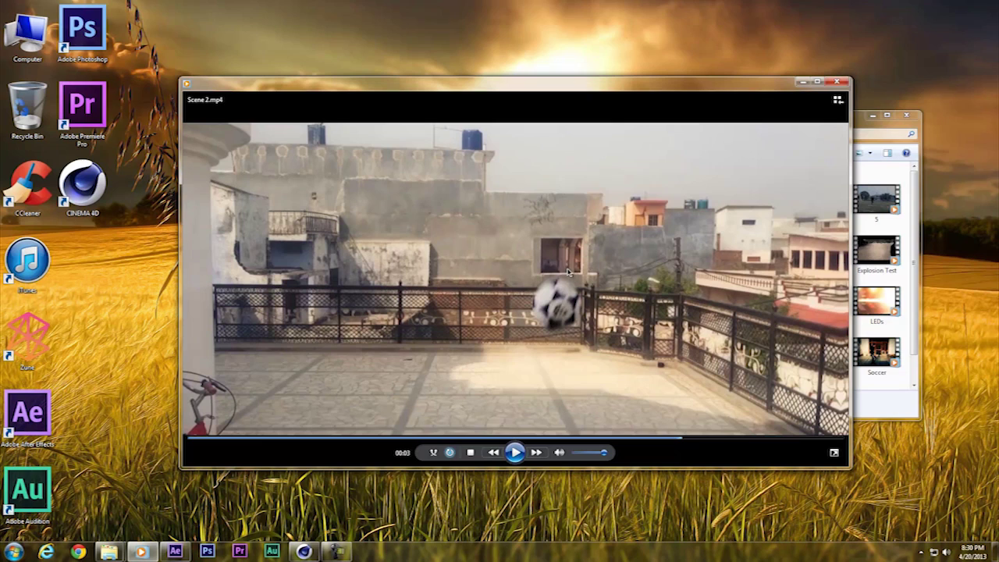
left_click(837, 83)
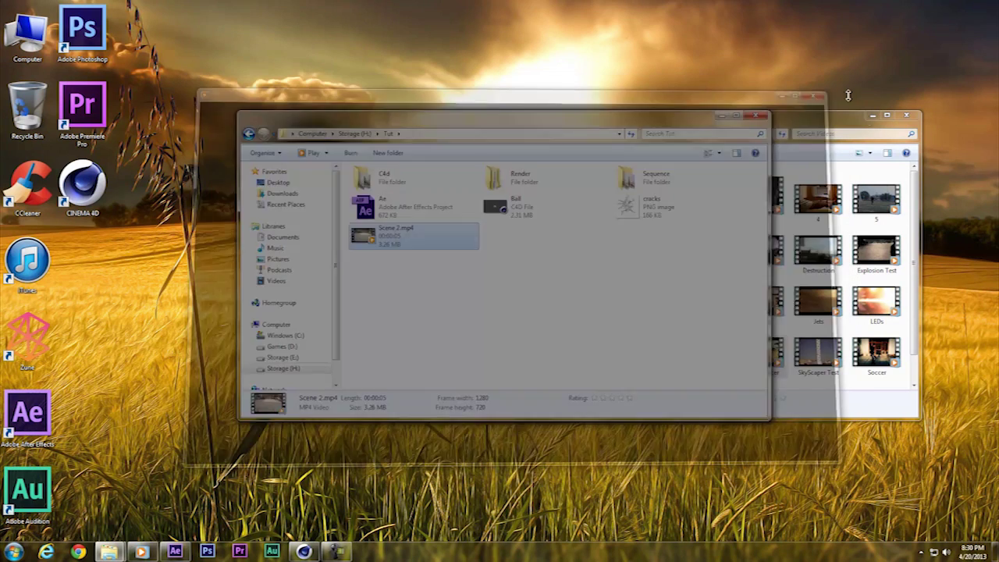
left_click(822, 121)
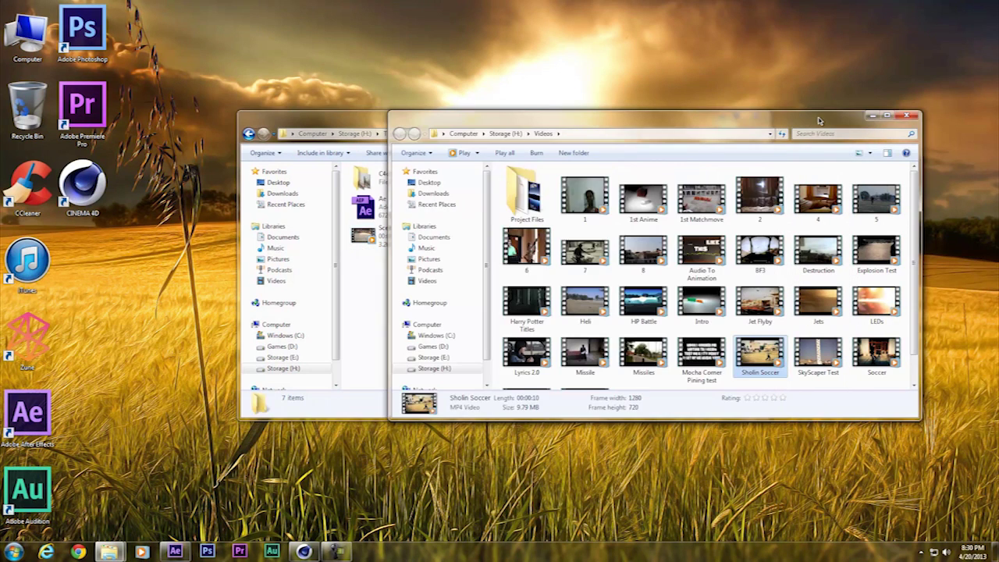
left_click(906, 115)
- Switch to After Effects and import the Sequence folder from the Tut folder into the project as an image sequence
left_click(176, 550)
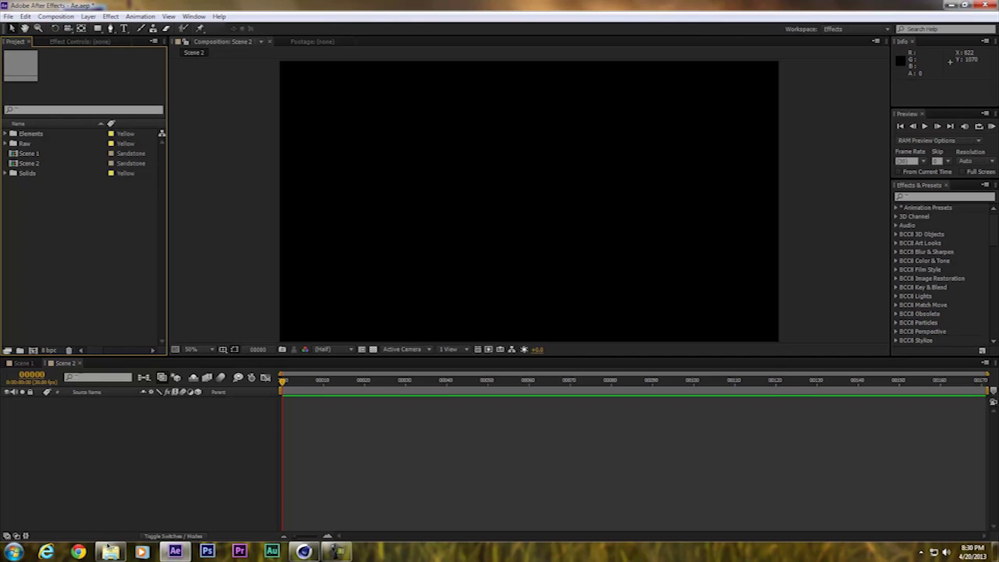
left_click(108, 550)
left_click(548, 183)
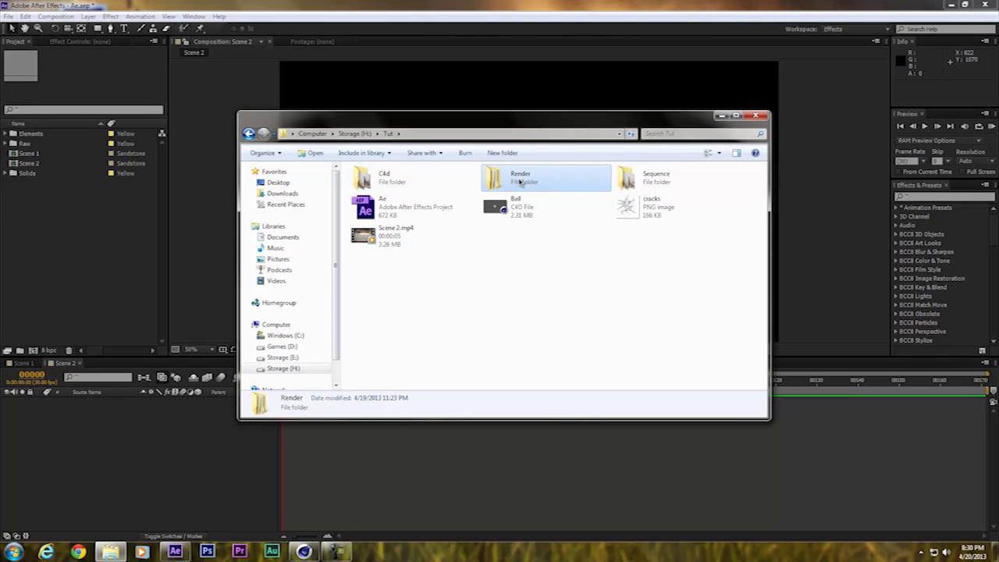
double_click(646, 178)
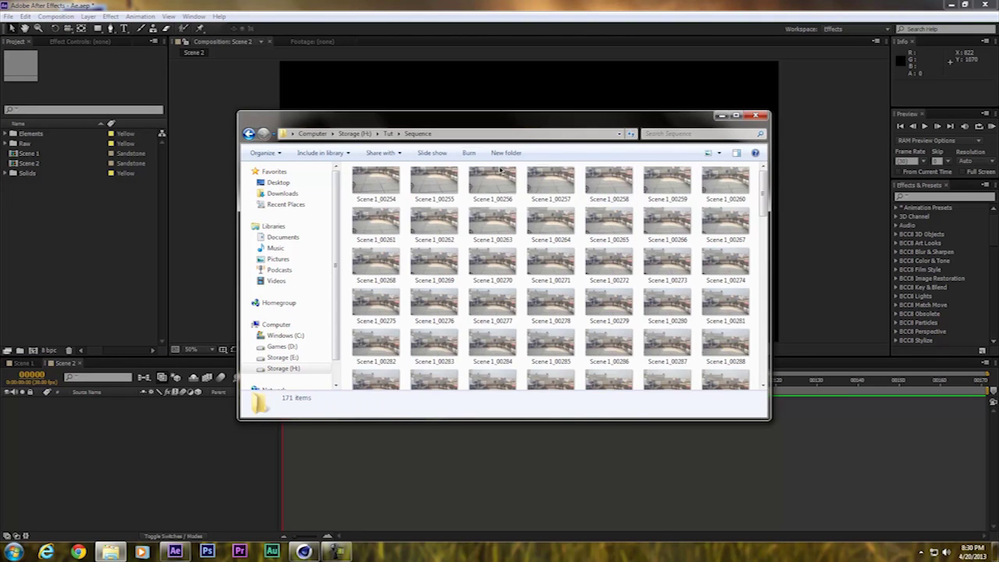
left_click(388, 133)
left_click_drag(643, 184, 63, 215)
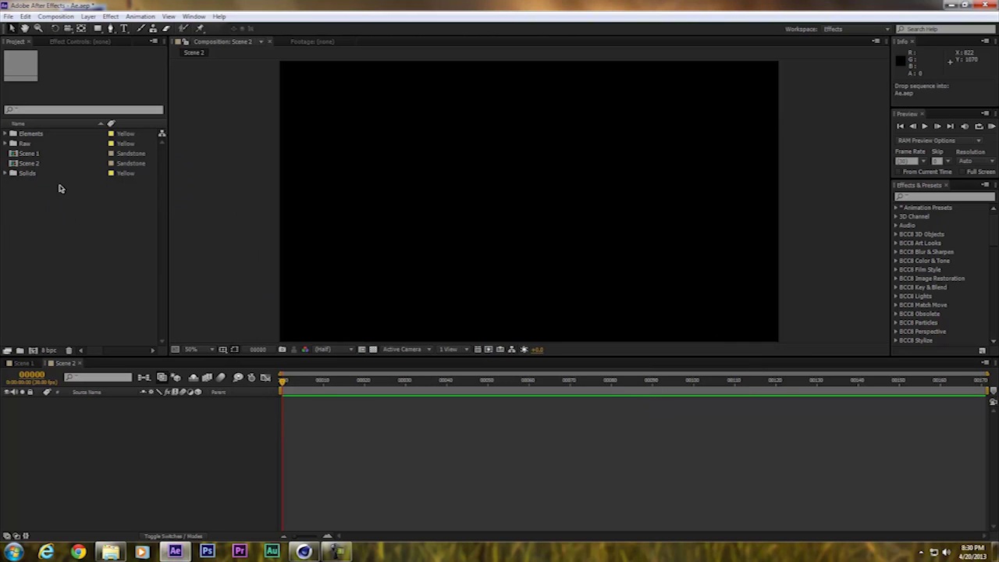
left_click_drag(21, 176, 102, 417)
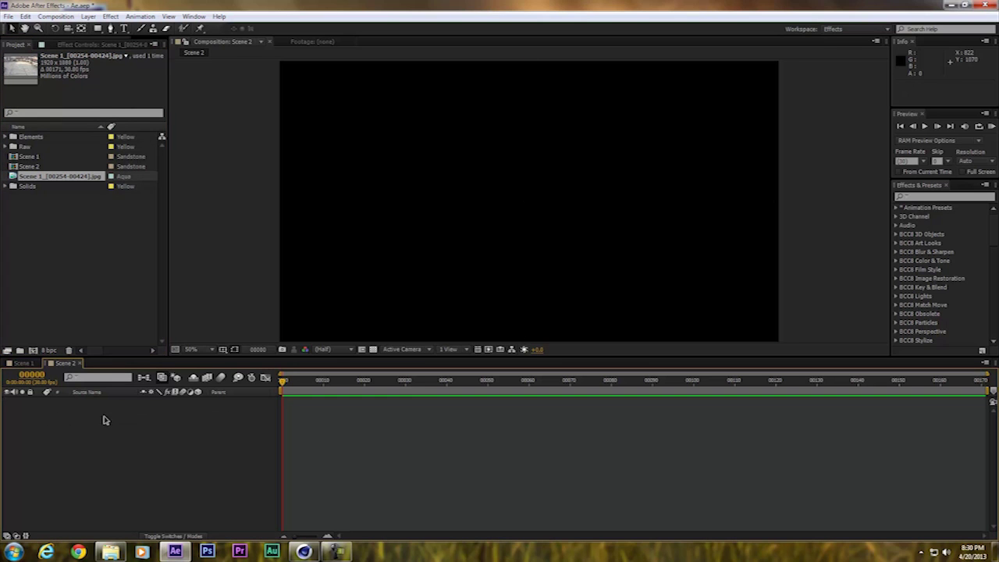
left_click_drag(513, 257, 528, 248)
left_click(118, 424)
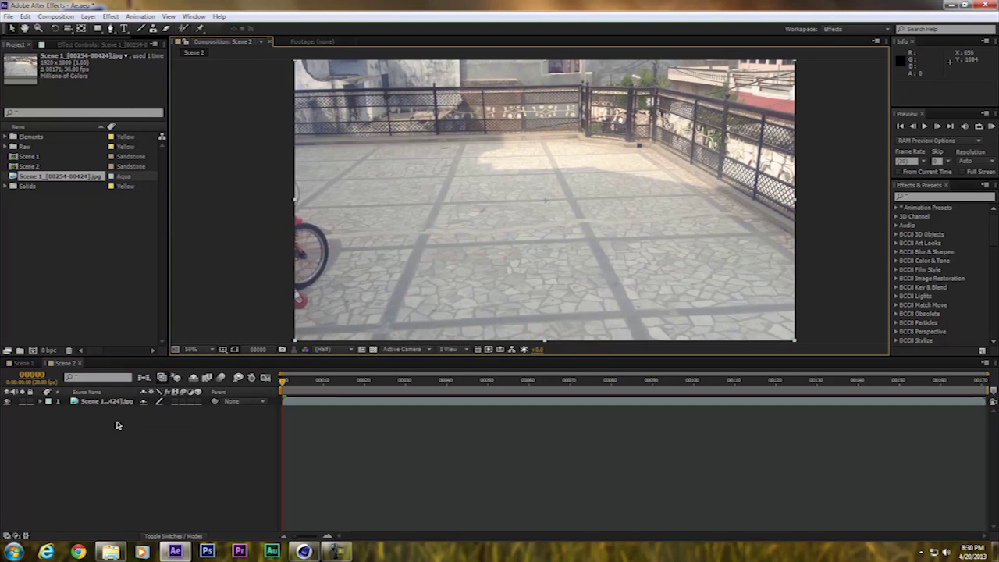
- Run Track Camera on the image sequence layer and create a camera from the solved 3D Camera Tracker
left_click(109, 406)
left_click(141, 16)
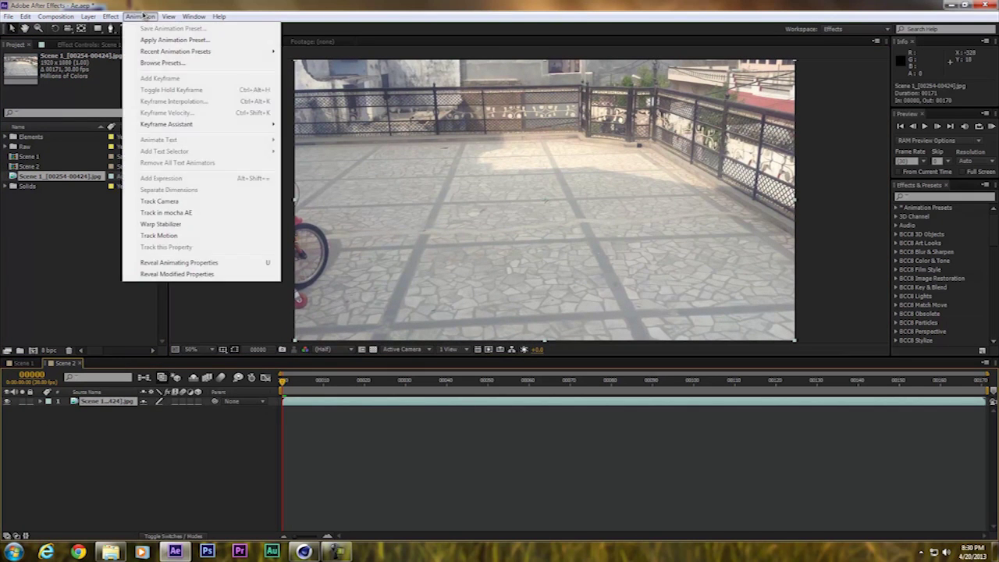
left_click(202, 203)
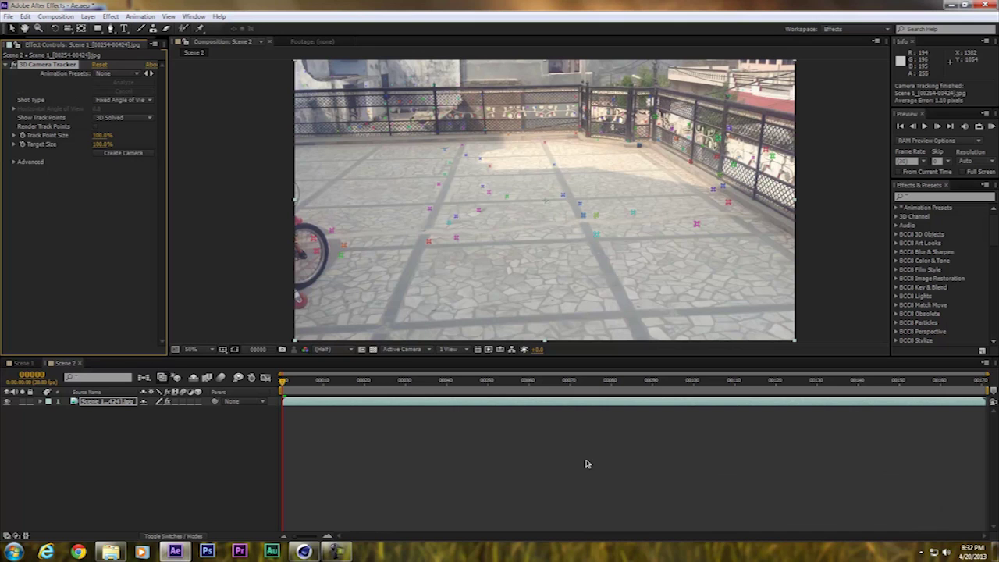
left_click_drag(282, 383, 282, 405)
left_click(143, 160)
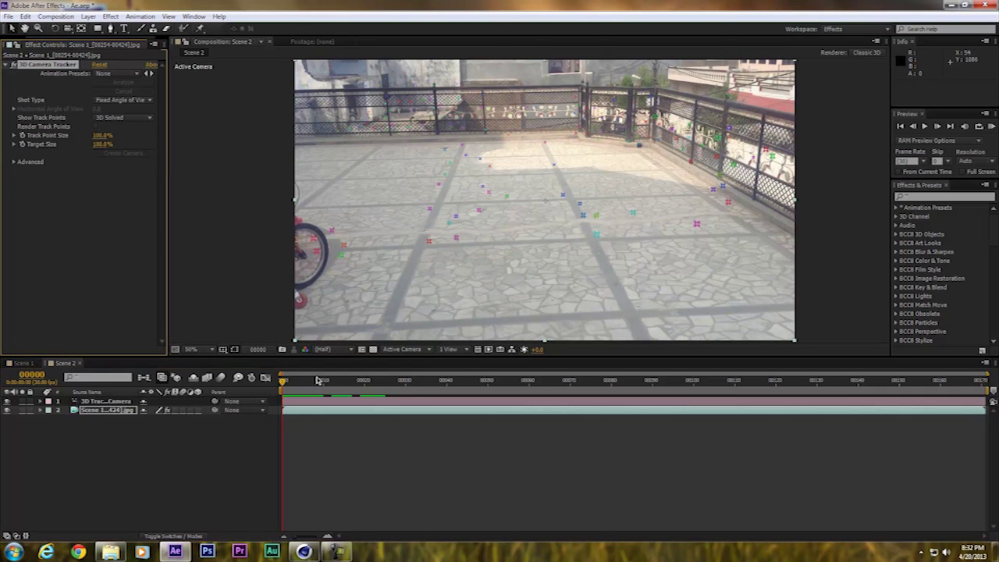
- At frame 17, create a null from a tracking target on the sunlit terrace floor and another on the grey wall above the window
key("space")
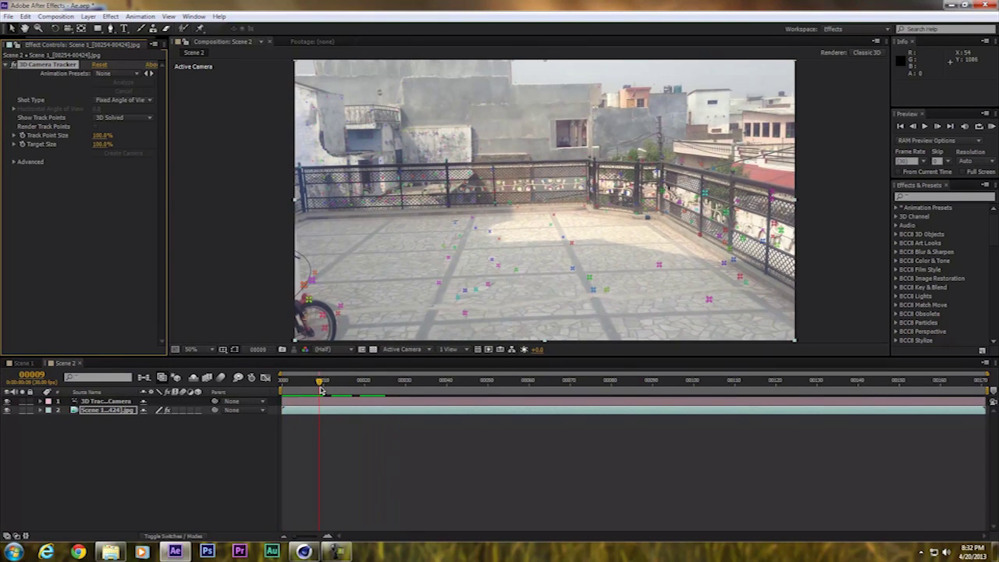
left_click_drag(312, 387, 351, 394)
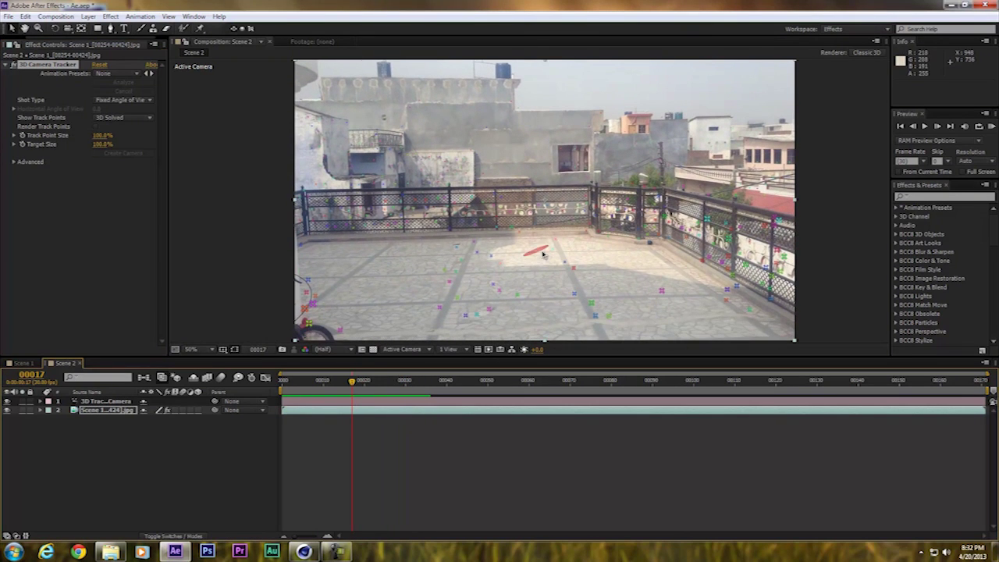
left_click(551, 254)
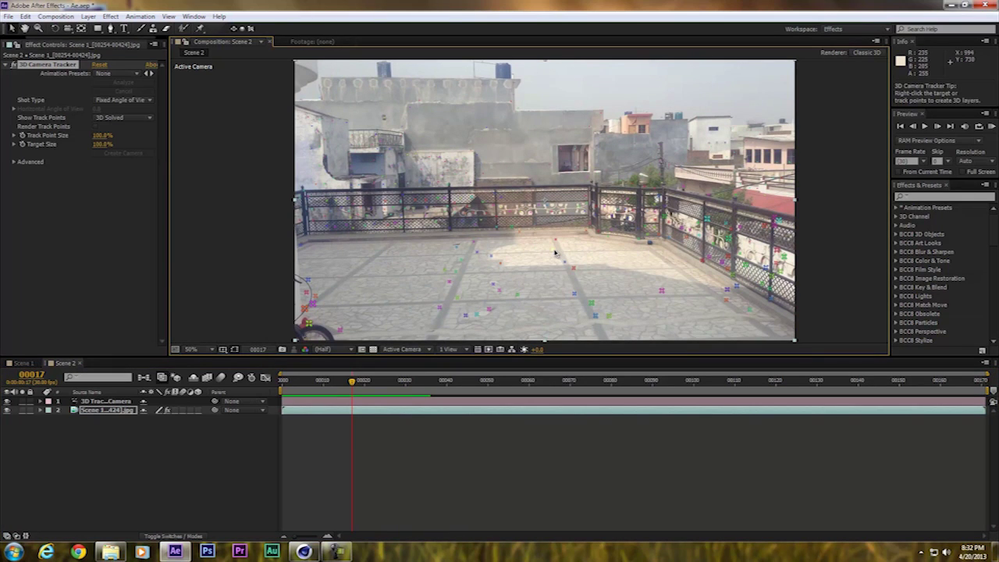
right_click(556, 253)
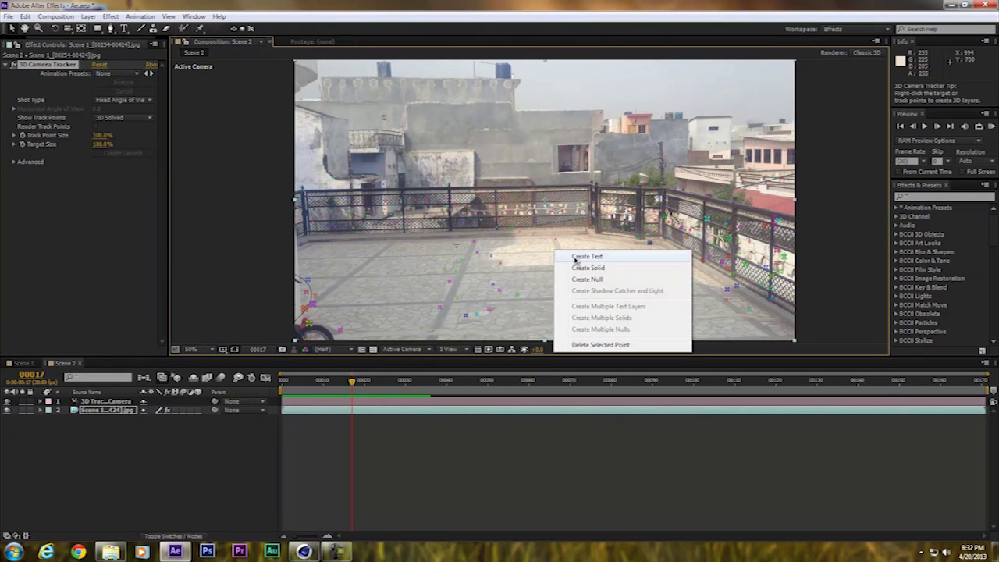
left_click(608, 283)
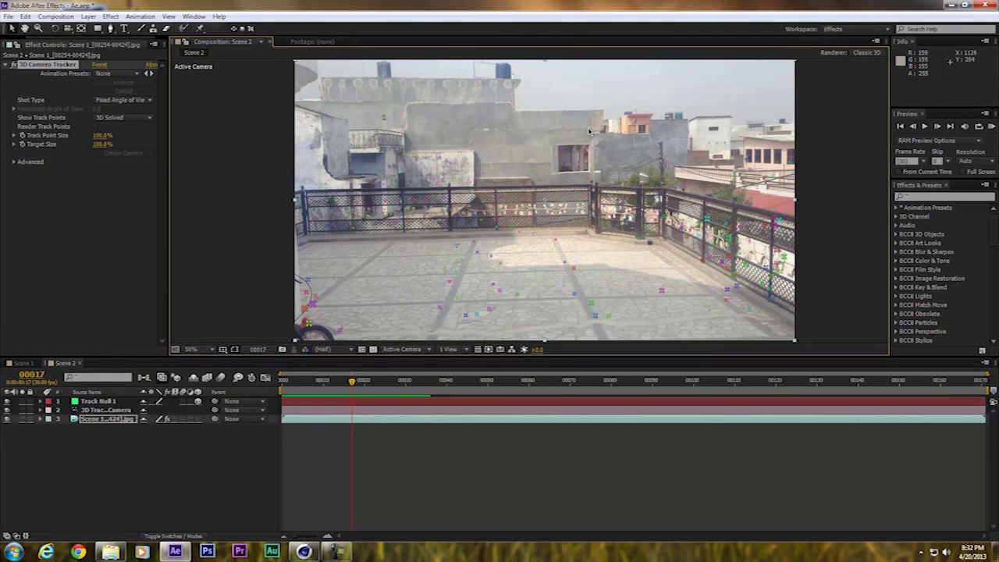
right_click(590, 131)
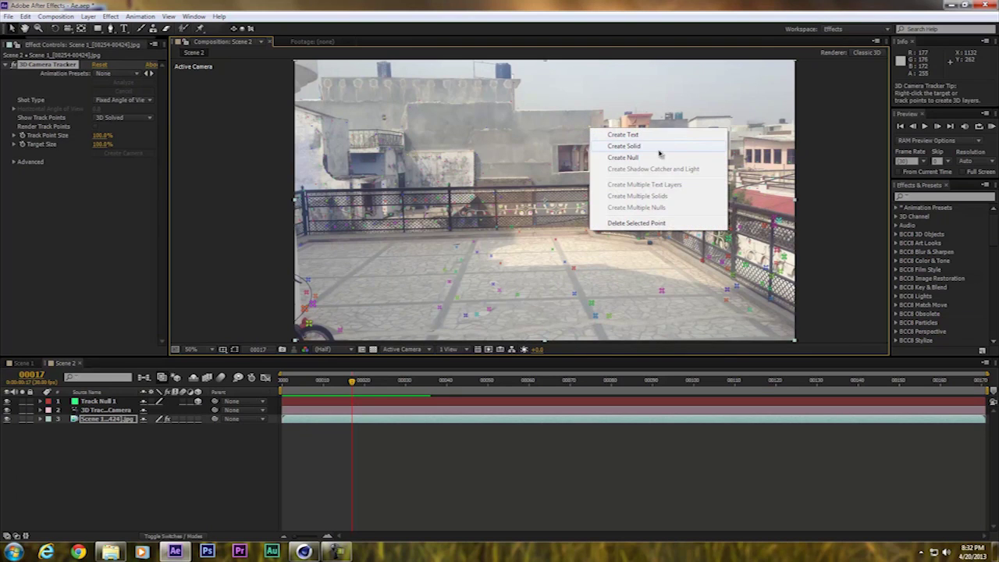
left_click(651, 161)
- Rename the floor's track null layer to 1 and the wall's track null layer to 2
left_click(99, 402)
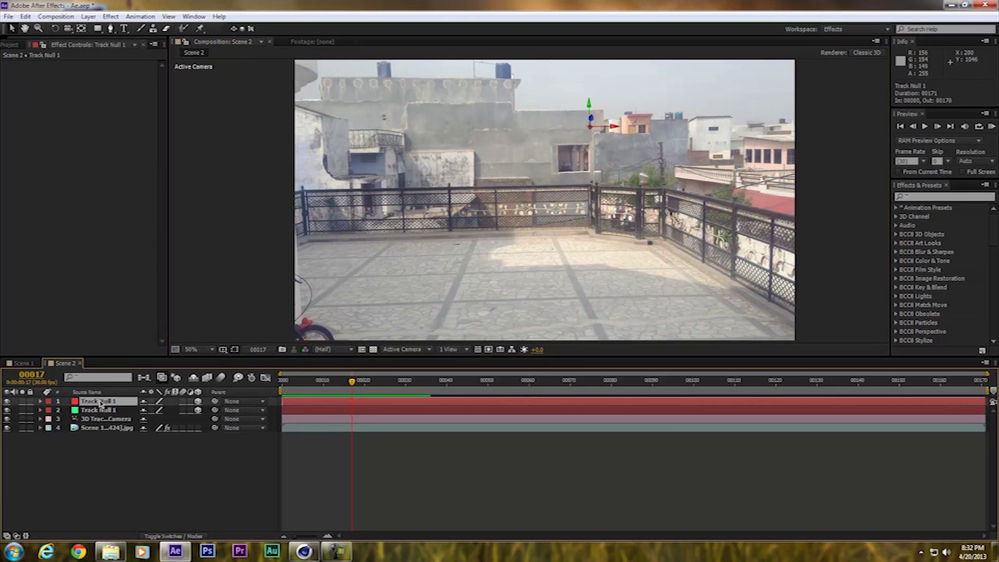
left_click(110, 411)
key("Return")
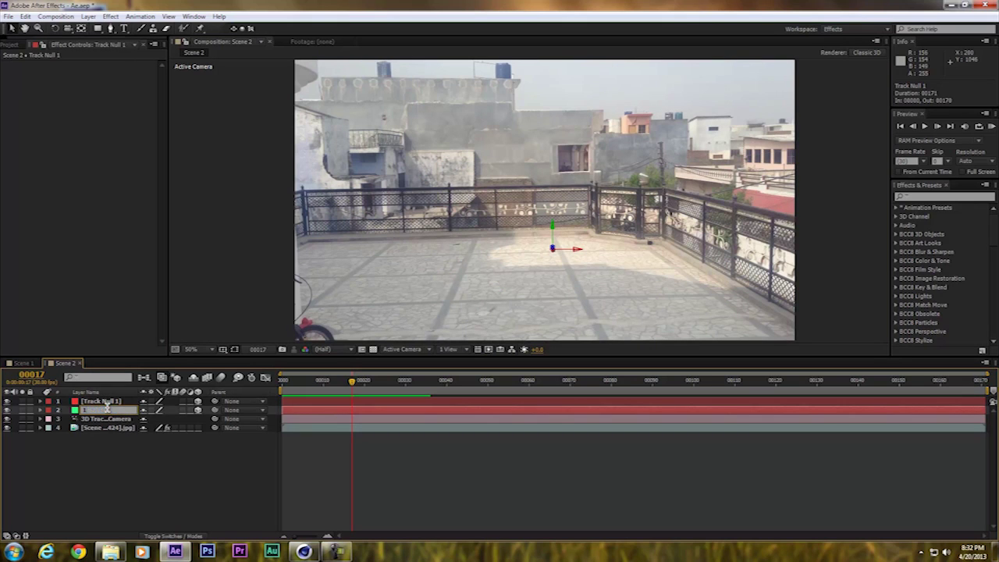
type("1")
key("Return")
left_click(99, 401)
key("Return")
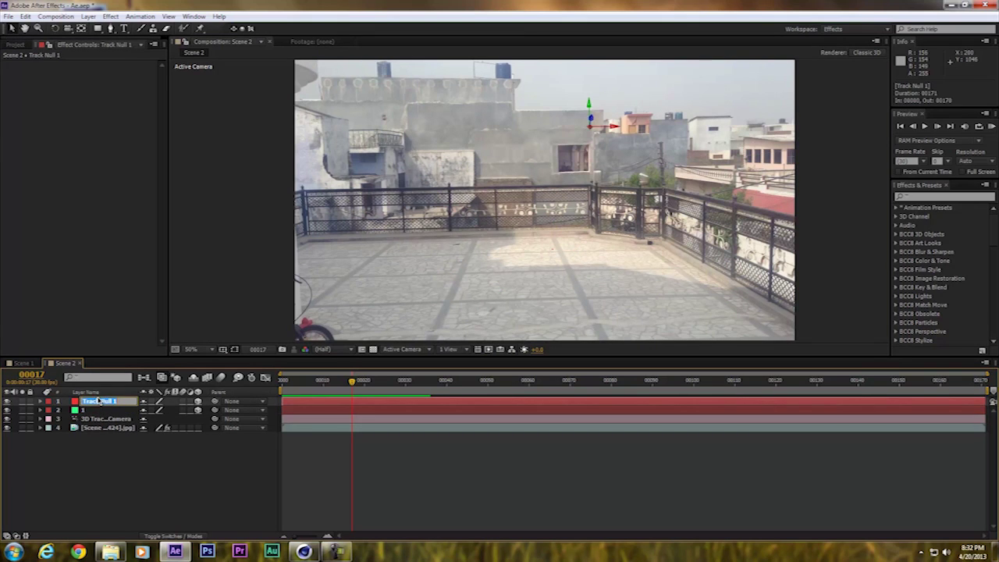
type("2")
key("Return")
left_click(116, 465)
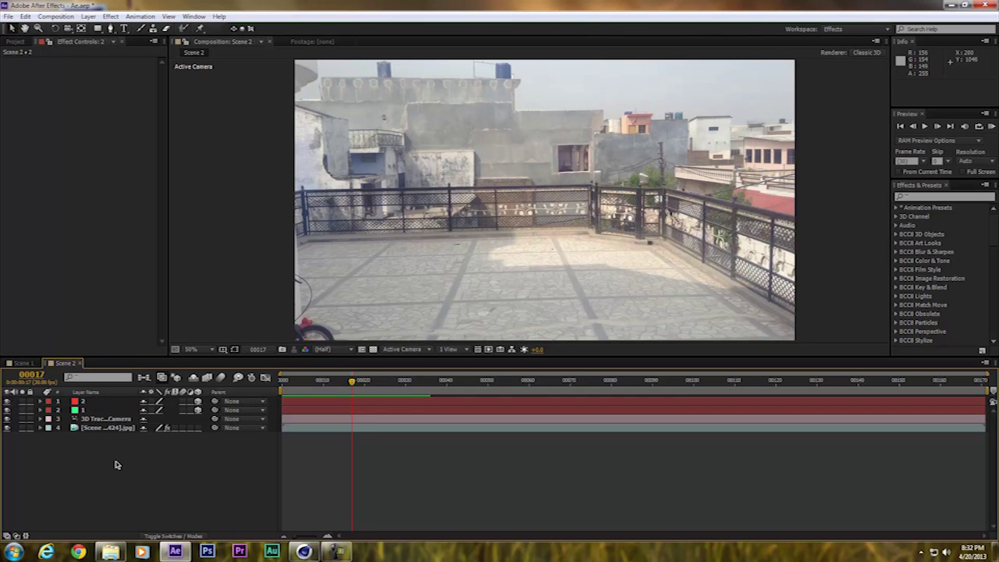
- Export the composition with the CINEMA 4D Exporter as c4d_0 in the Tut\C4d folder
left_click(8, 15)
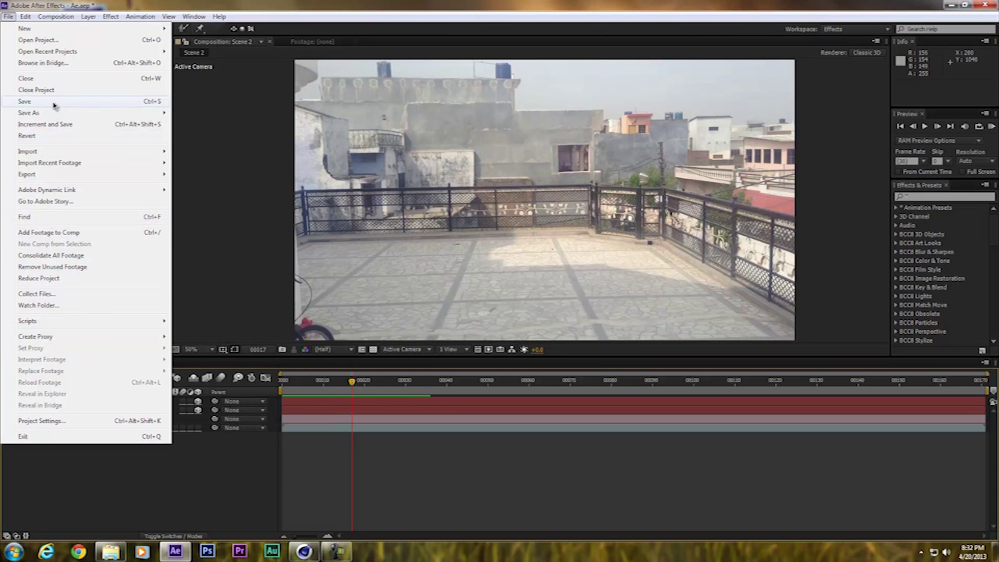
left_click(7, 16)
left_click(6, 16)
mouse_move(156, 173)
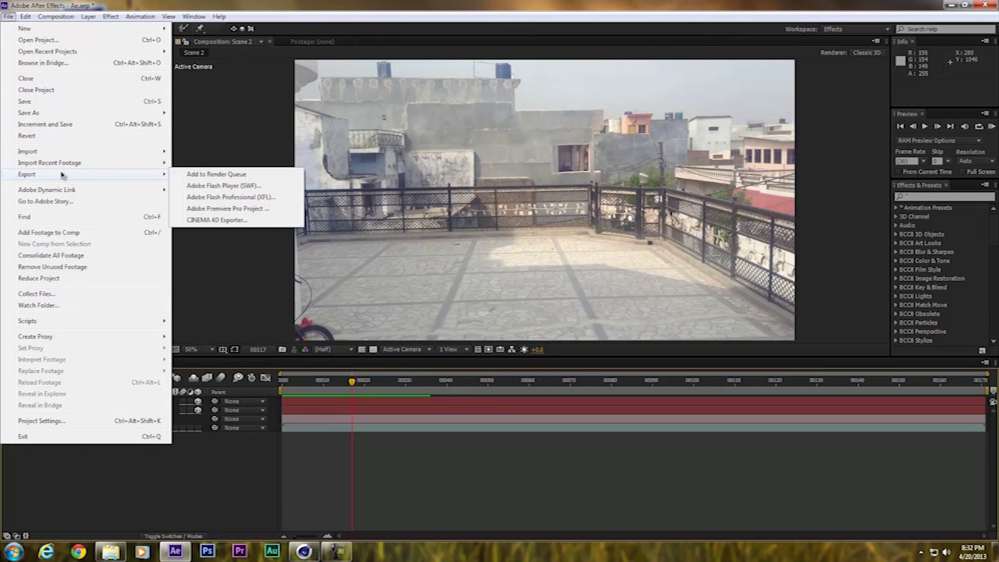
left_click(217, 221)
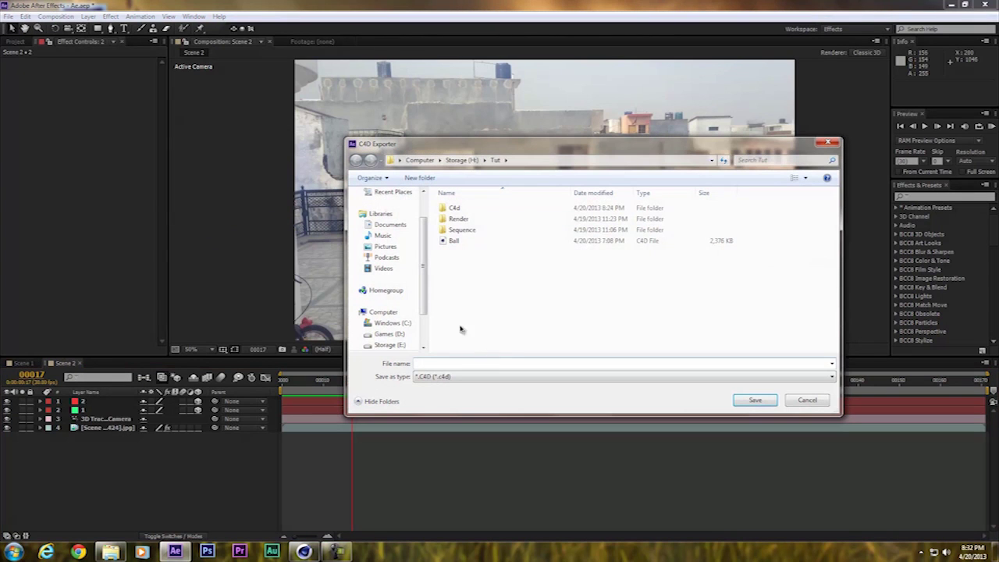
left_click(459, 209)
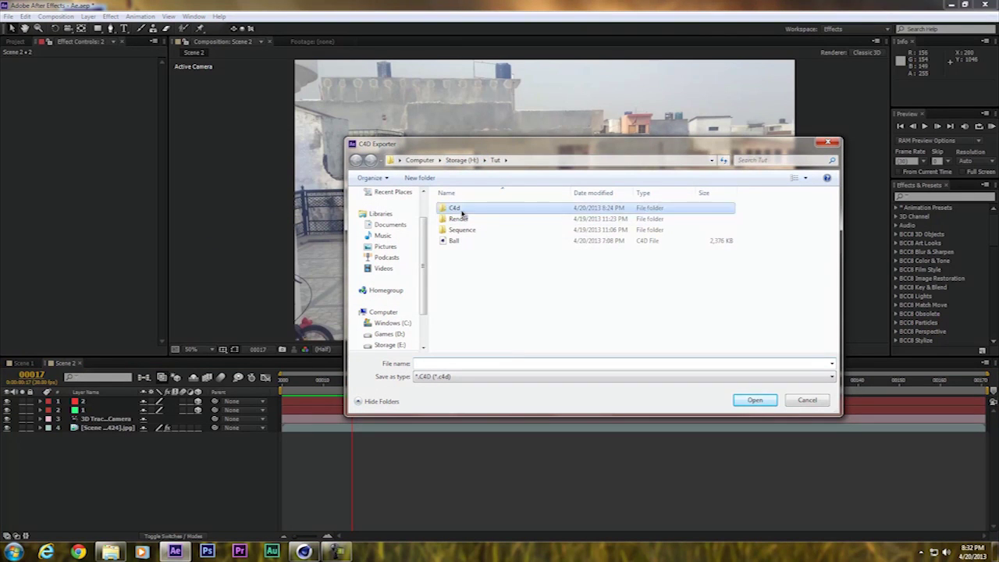
double_click(460, 208)
left_click(442, 363)
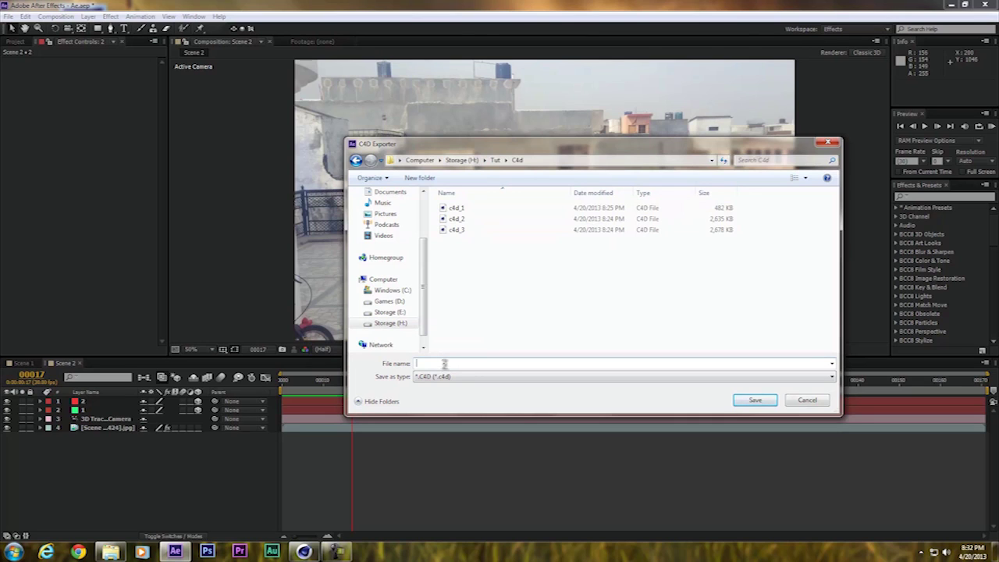
left_click(497, 219)
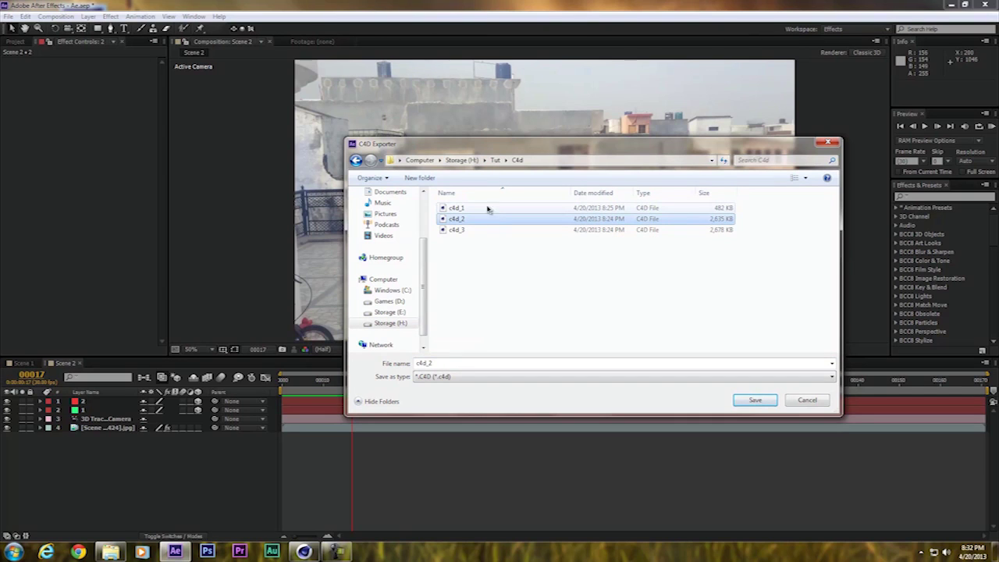
double_click(468, 363)
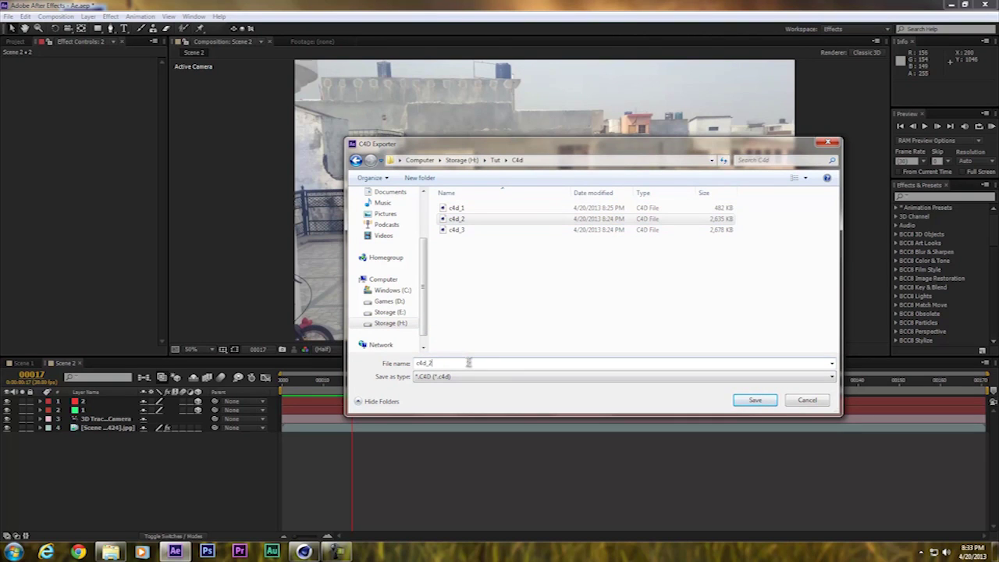
key("Return")
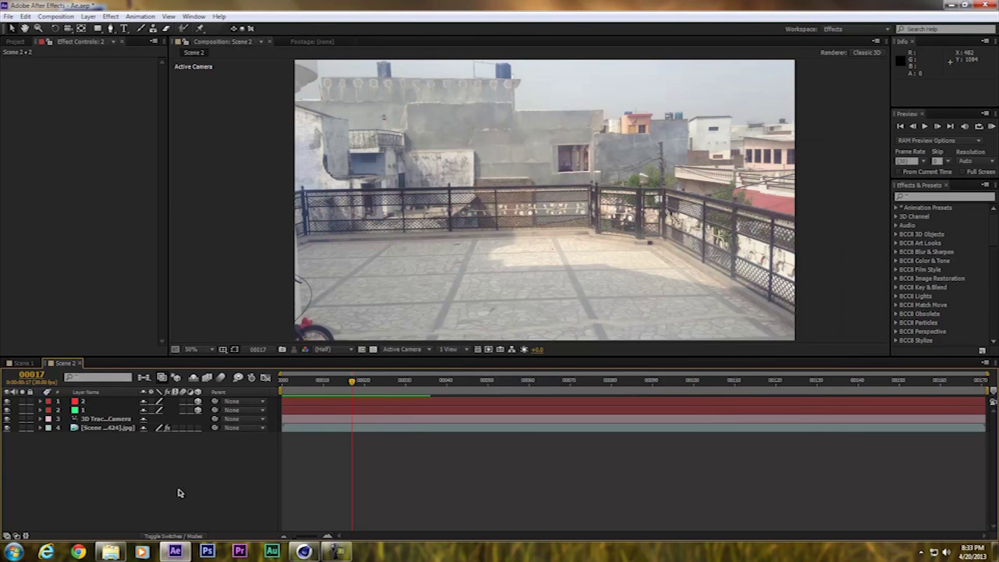
- Open the exported c4d_0 file in Cinema 4D, play its camera motion and return to the first frame
left_click(110, 551)
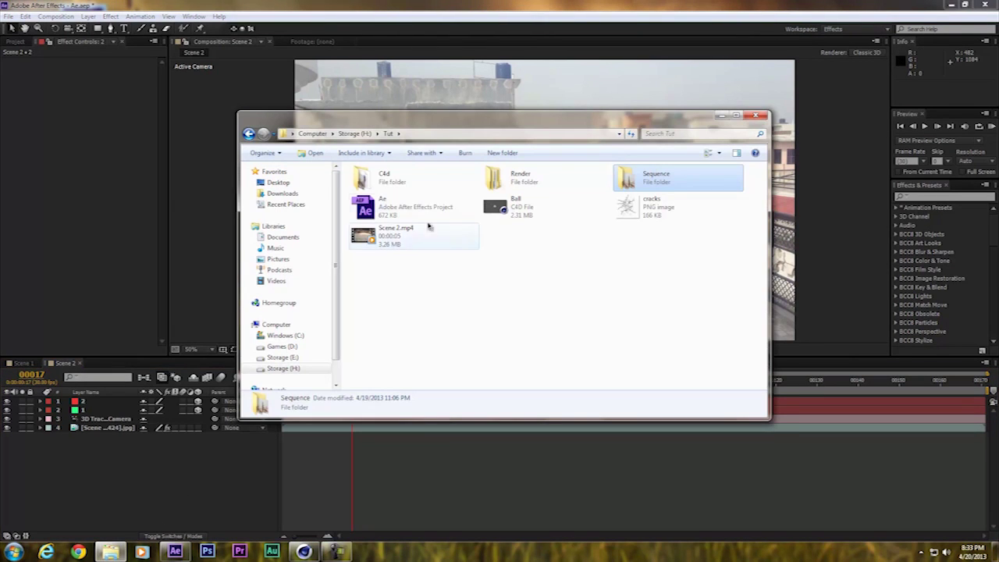
double_click(396, 191)
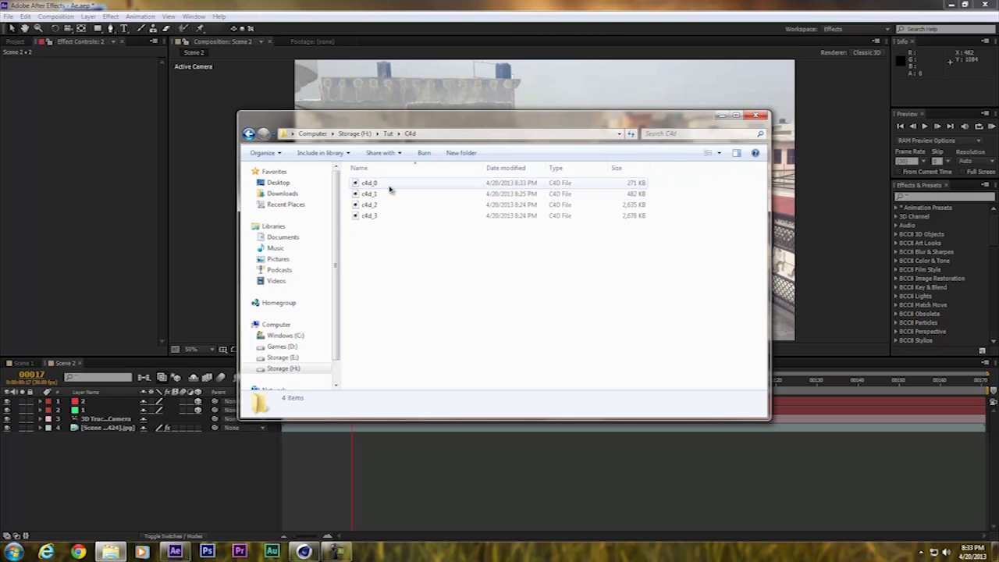
double_click(380, 186)
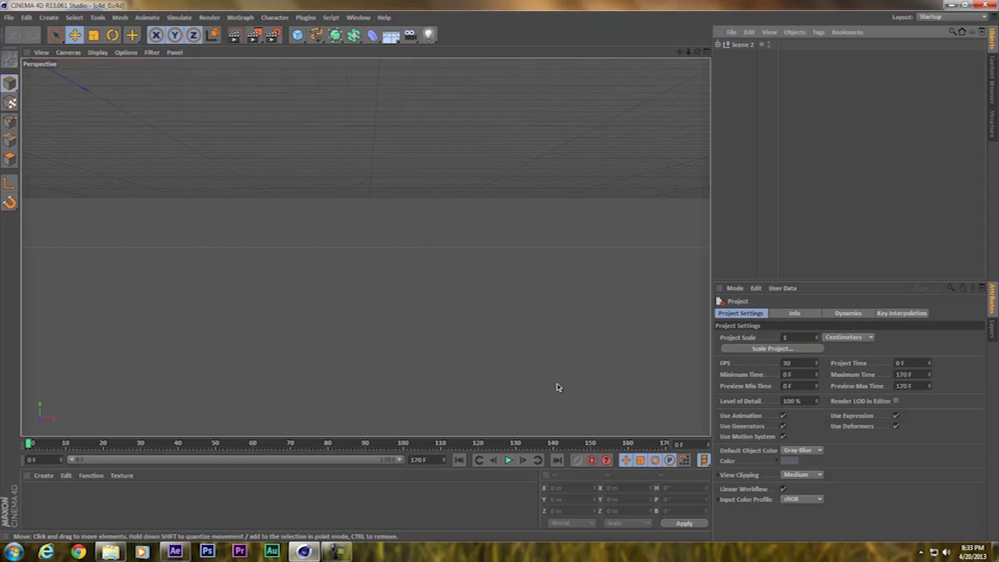
left_click(507, 460)
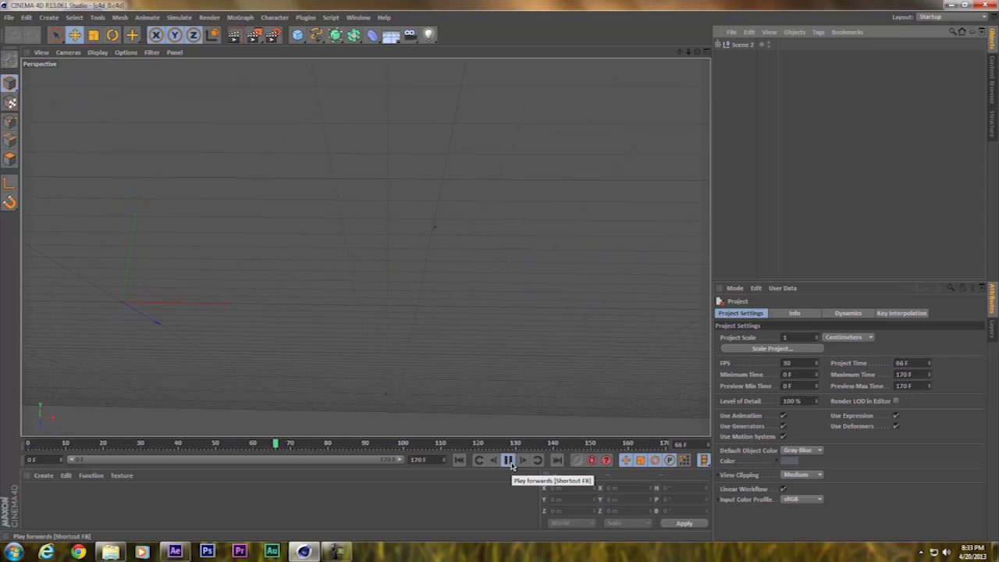
left_click(508, 461)
left_click(460, 460)
- Create a new material and load Scene 1_00254.jpg from the Sequence folder as its color texture
double_click(305, 513)
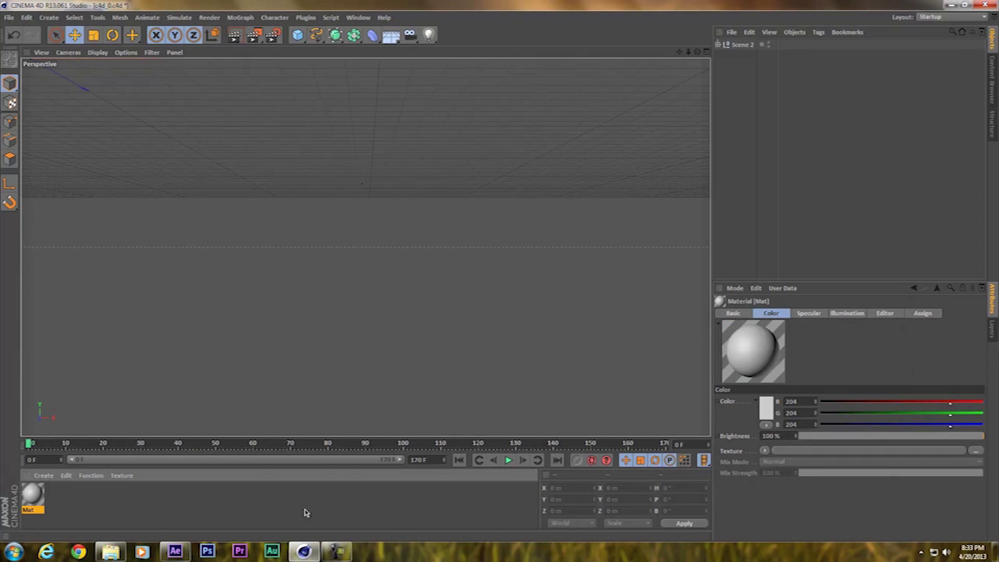
left_click(976, 451)
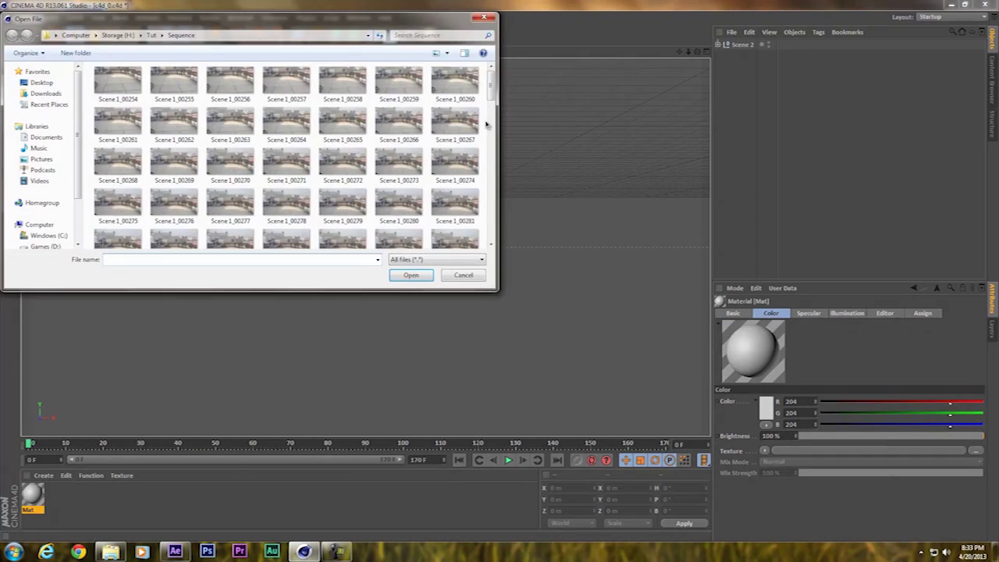
left_click(568, 303)
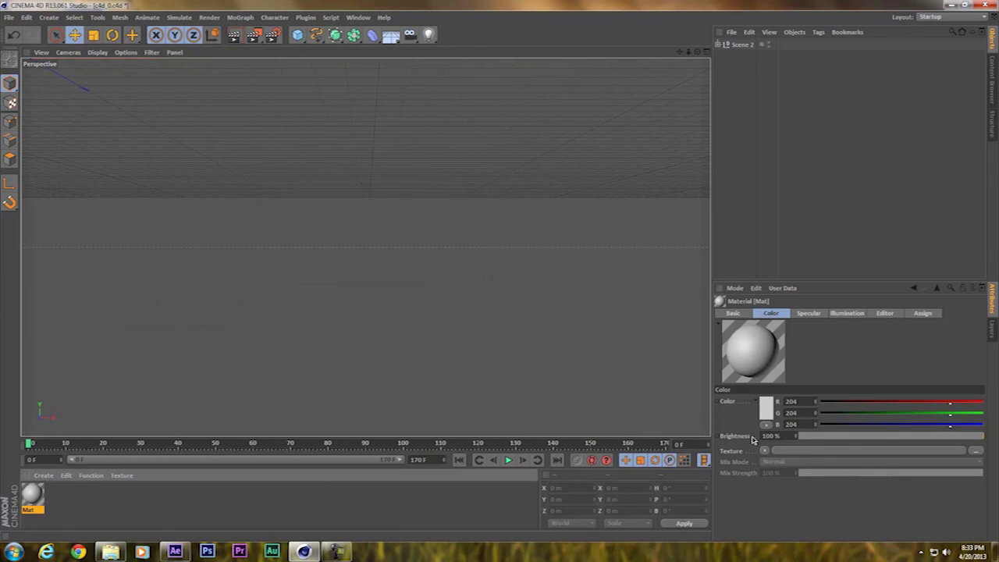
left_click(976, 451)
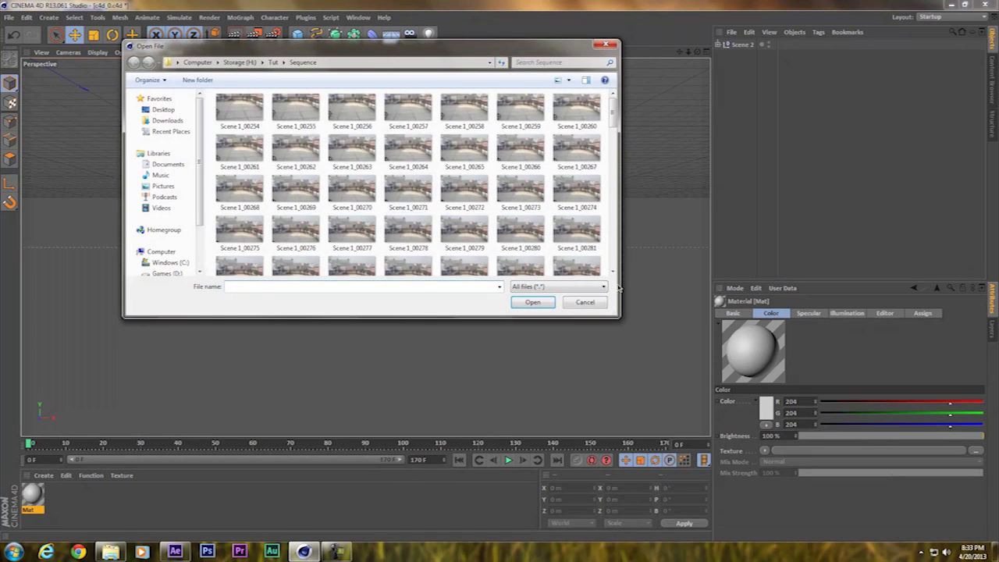
double_click(251, 131)
left_click(575, 312)
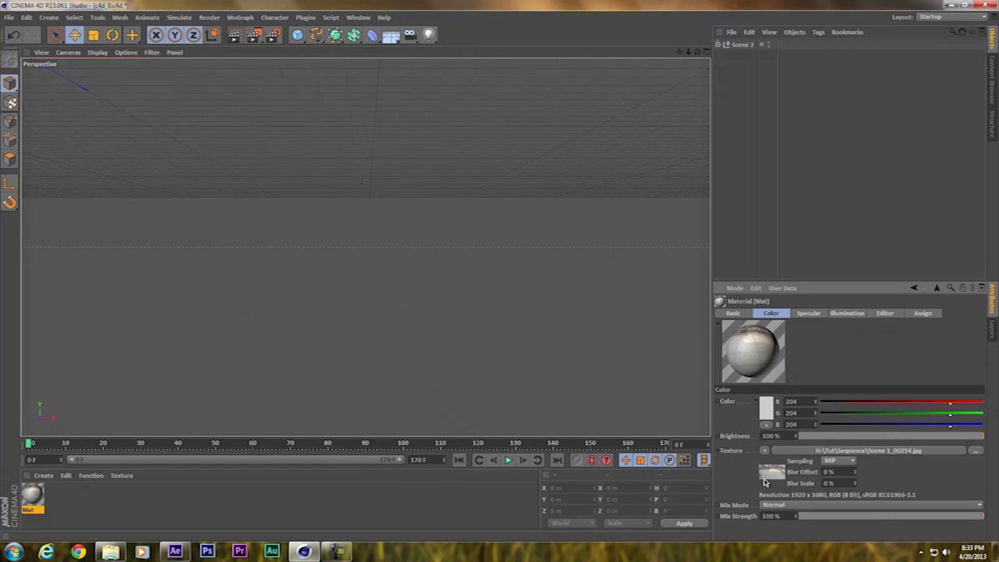
- Calculate the texture's movie frame range in the bitmap shader's animation settings, and briefly play the timeline
left_click(768, 480)
left_click(774, 314)
left_click(794, 314)
left_click(777, 316)
left_click(790, 314)
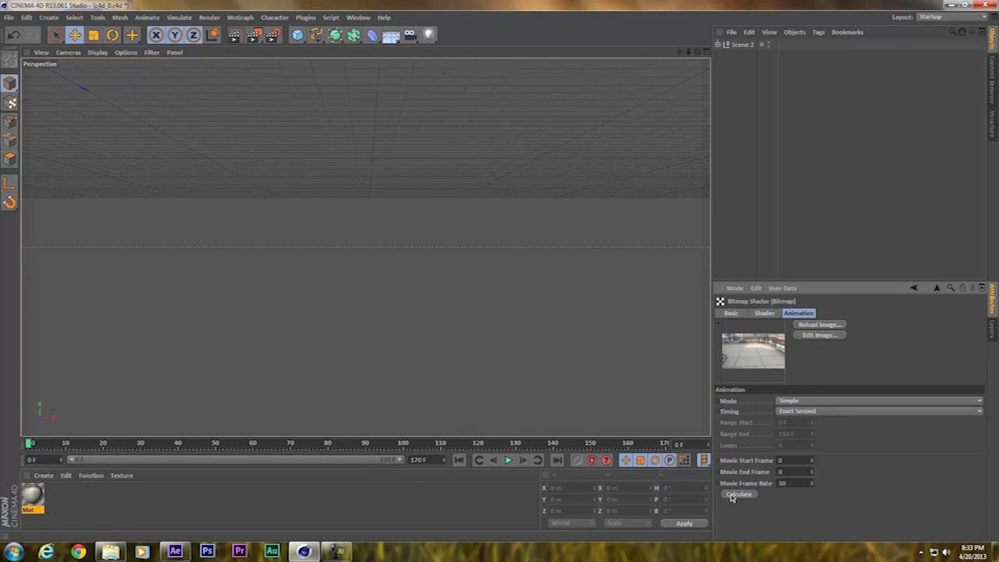
left_click(737, 494)
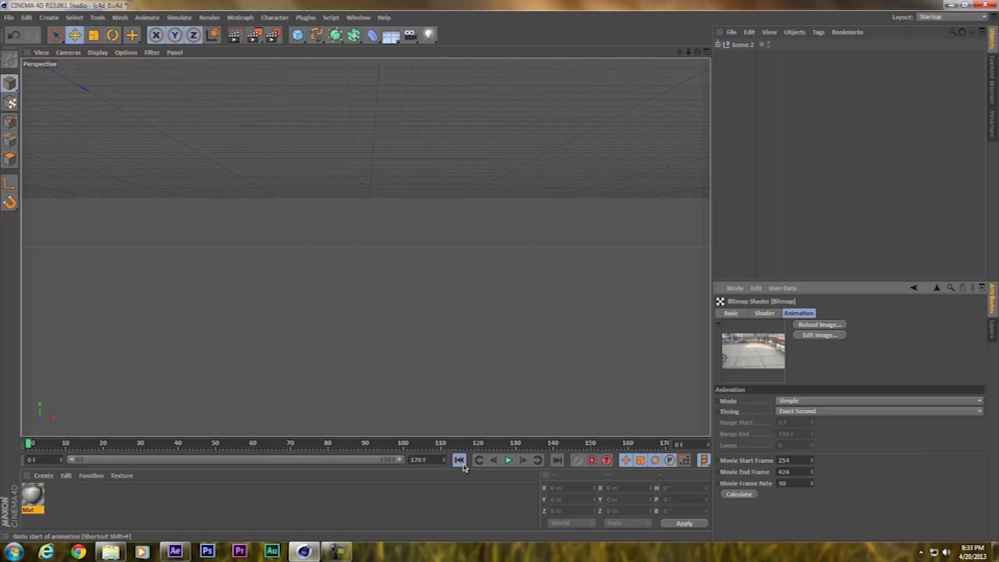
left_click(507, 460)
left_click(507, 461)
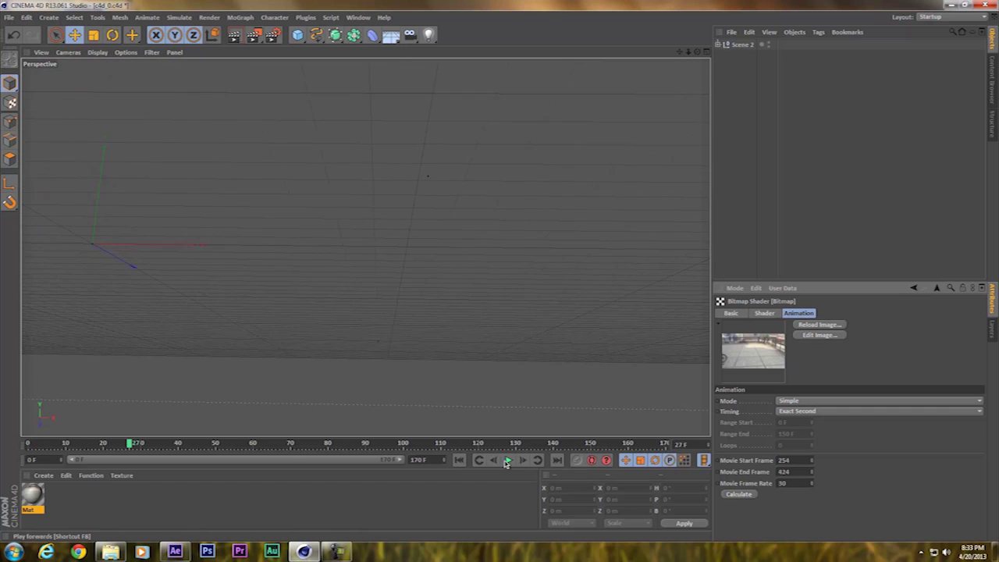
left_click(458, 460)
- Add a Background object to the scene and apply the Mat material to it
left_click(390, 34)
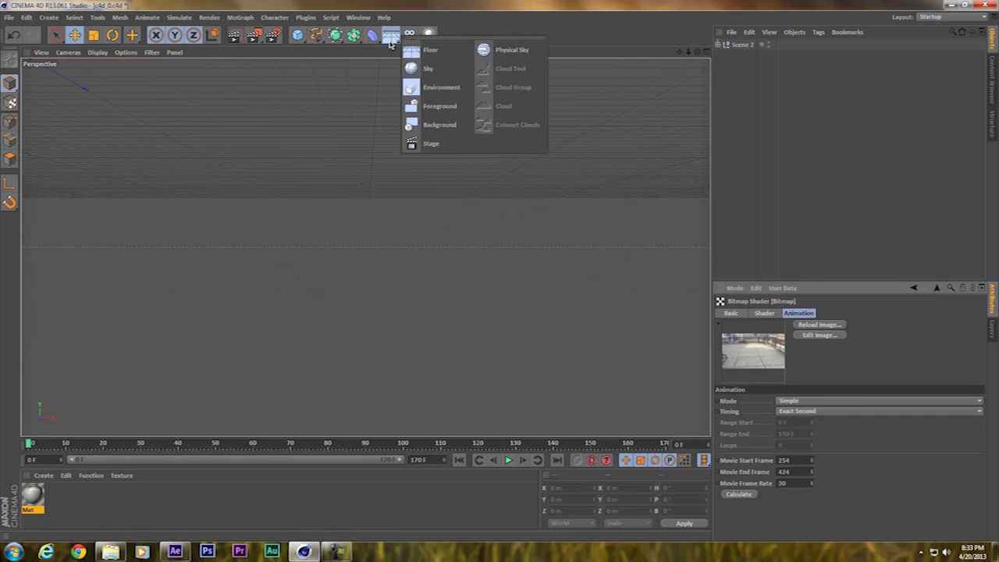
left_click(451, 131)
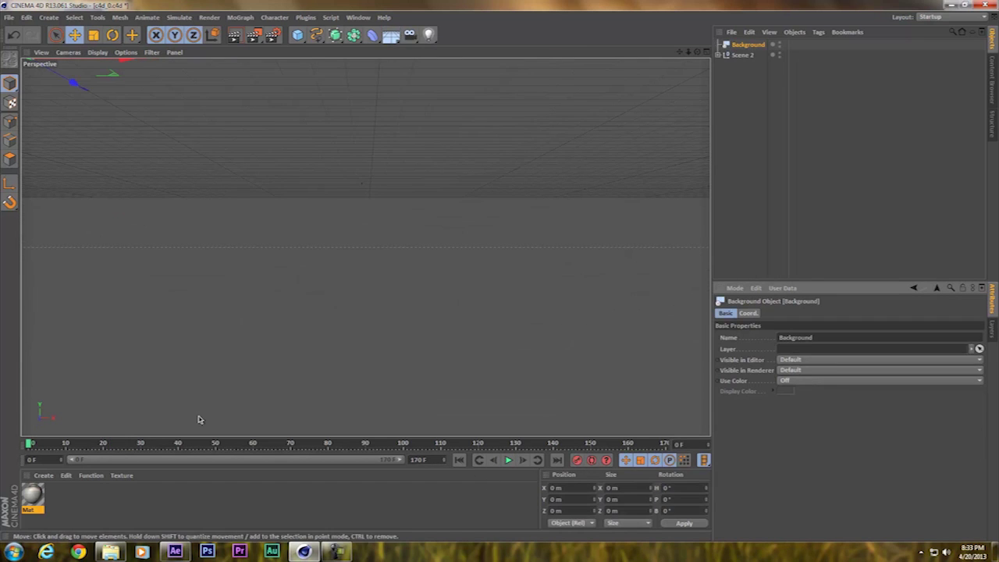
mouse_move(741, 59)
left_mouse_down()
mouse_move(752, 52)
mouse_move(743, 47)
left_mouse_up()
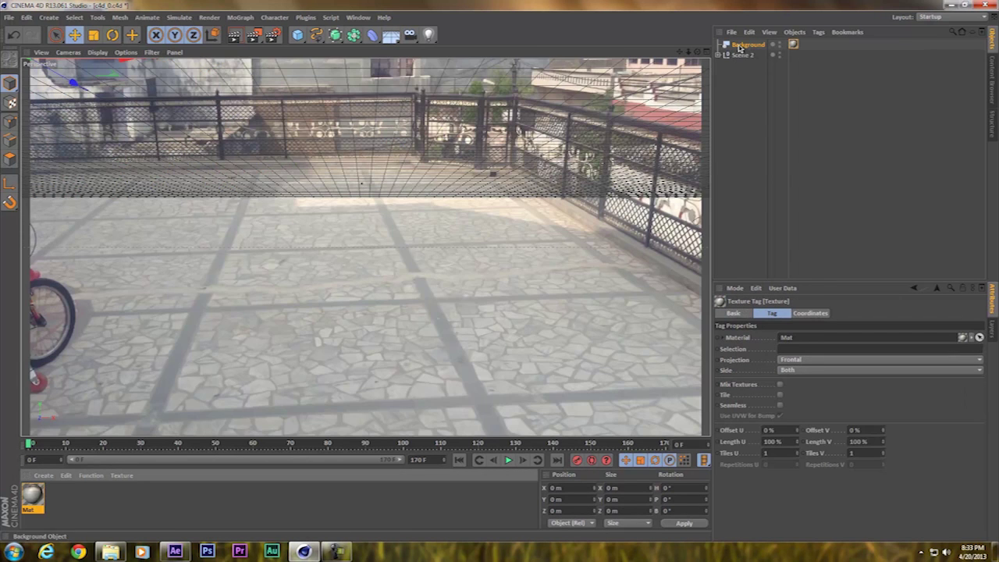
- Play the footage in the viewport to check the background, and move the timeline to frame 8
left_click(508, 461)
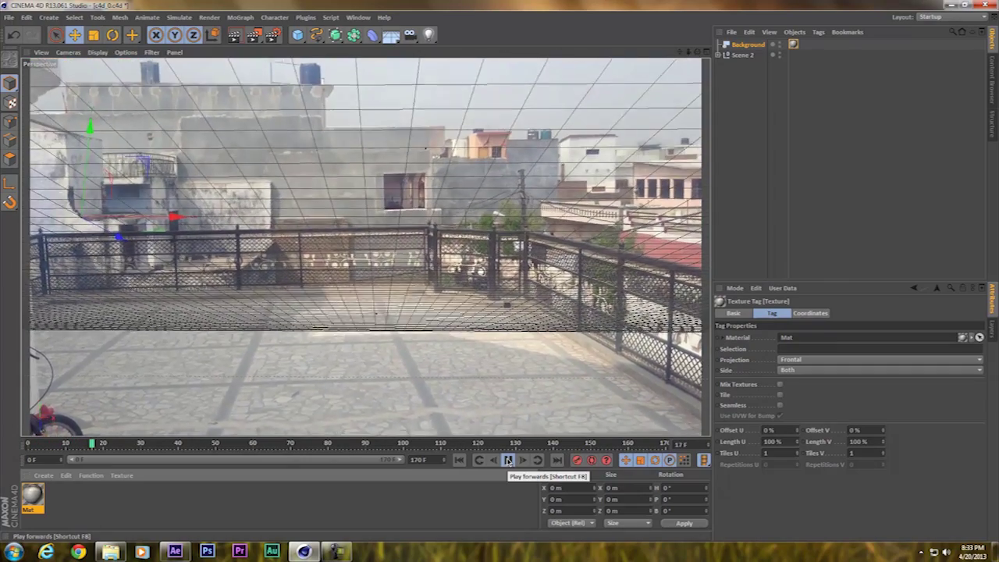
left_click(508, 461)
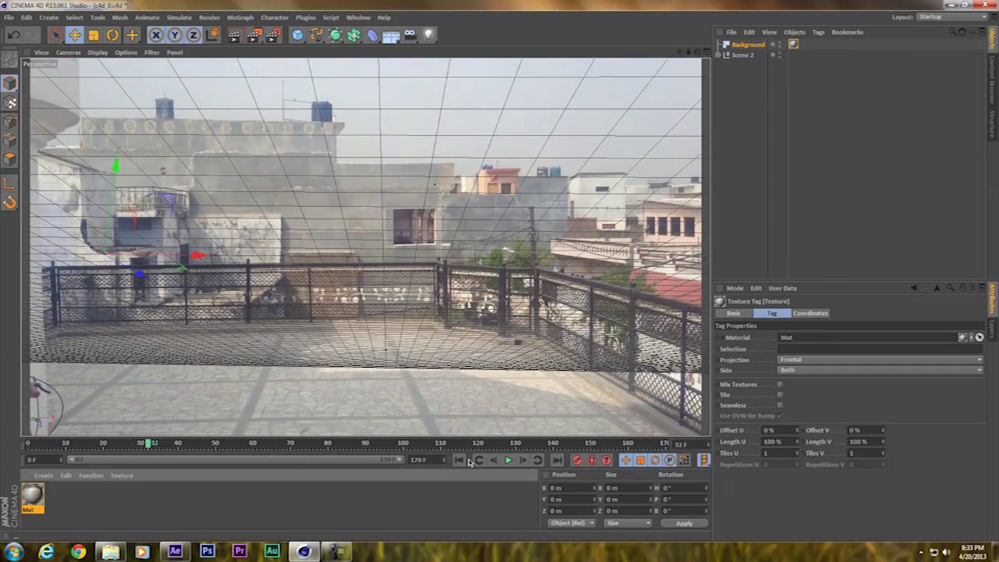
left_click(477, 460)
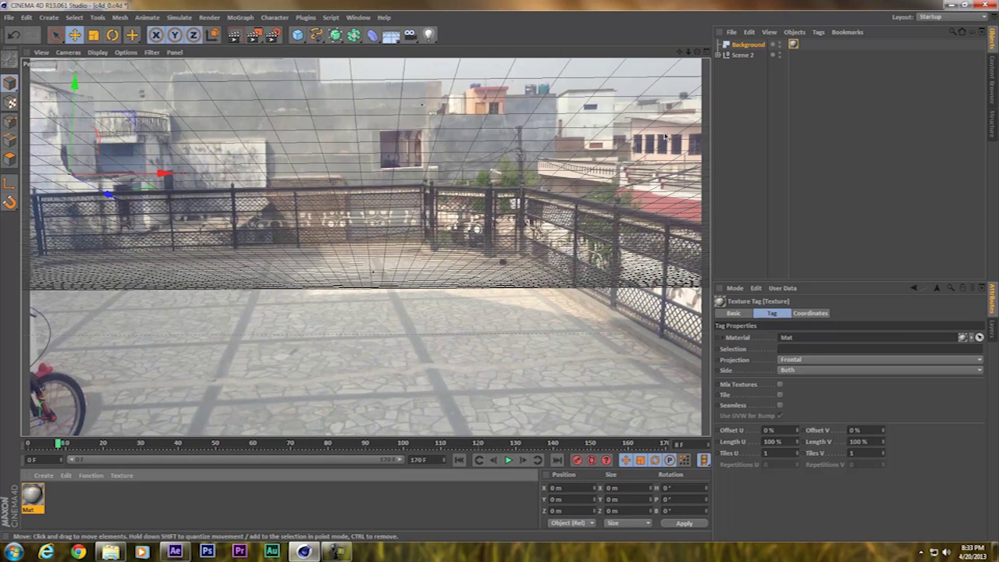
- Pitch the Scene 2 null to about -23.4° and move it to about Y 4.31 m, Z -2.9 m to align the grid with the floor
left_click(738, 56)
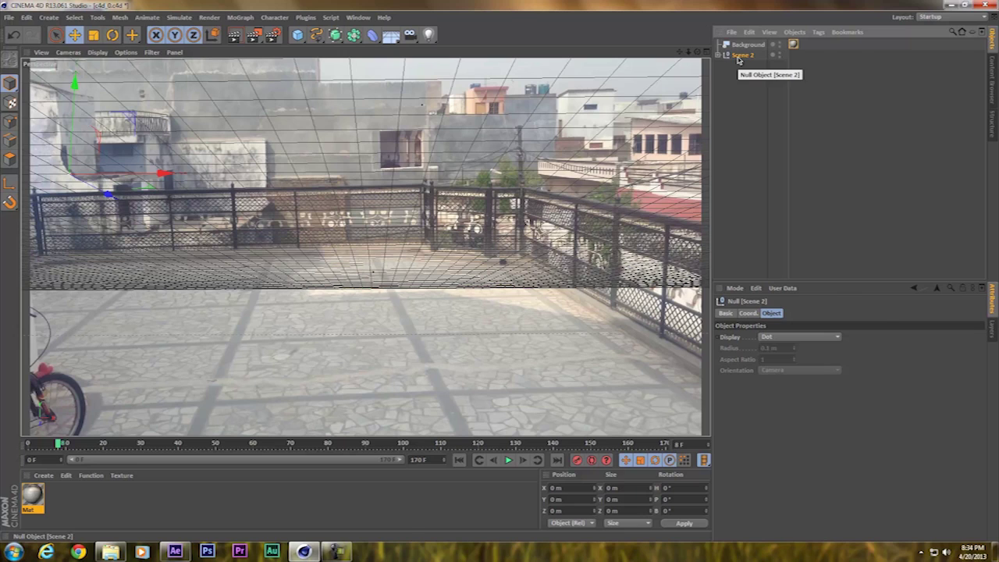
key("r")
left_click_drag(43, 139, 53, 113)
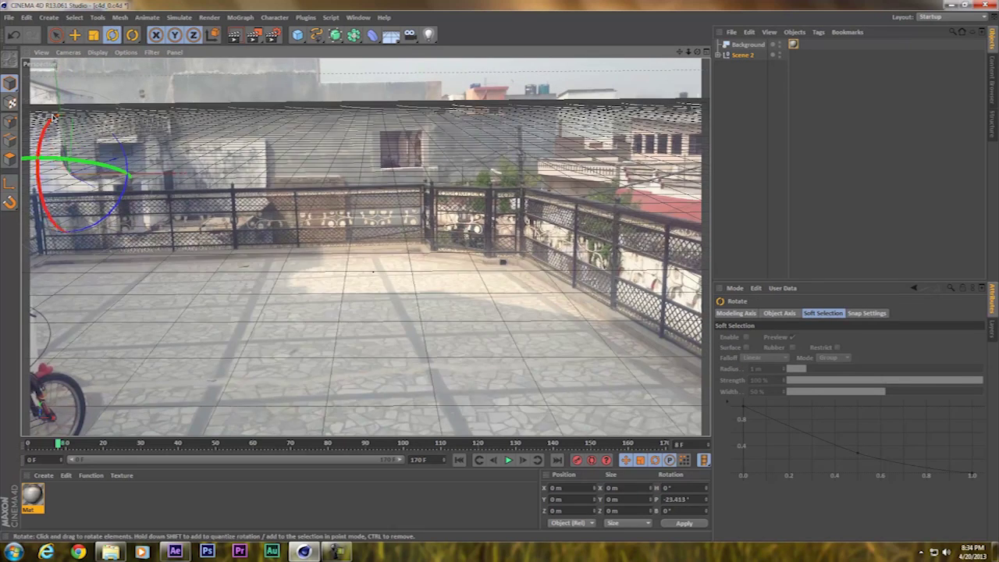
key("e")
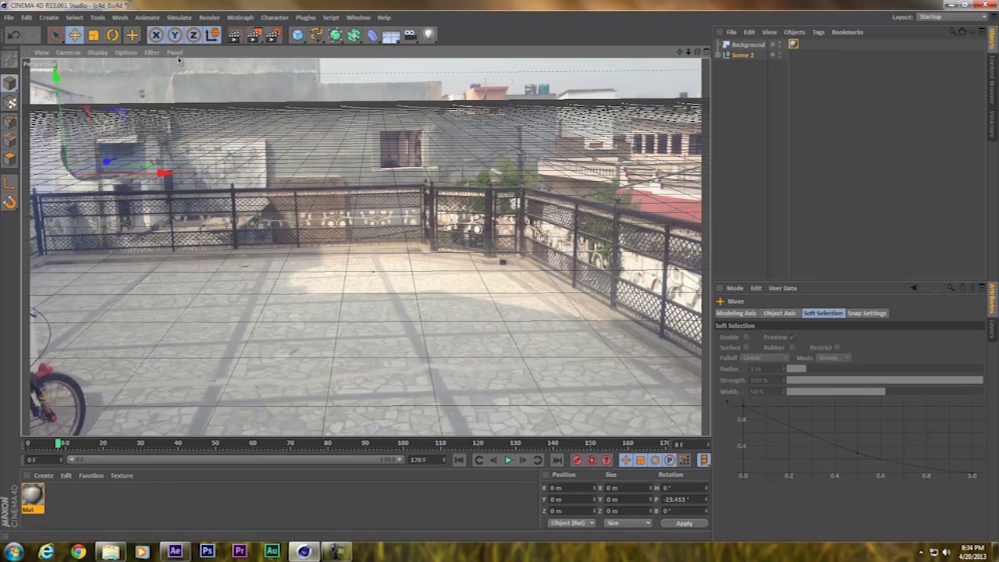
left_click_drag(74, 82, 130, 133)
left_click_drag(66, 117, 83, 238)
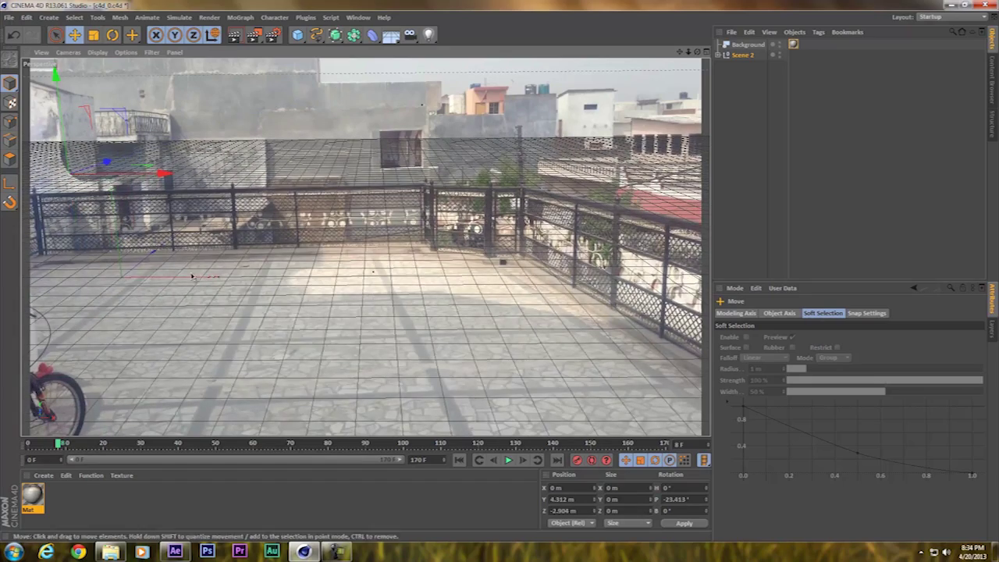
- Play the animation from the start to check how the grid follows the terrace floor, stopping at frame 21
left_click(461, 460)
left_click(780, 257)
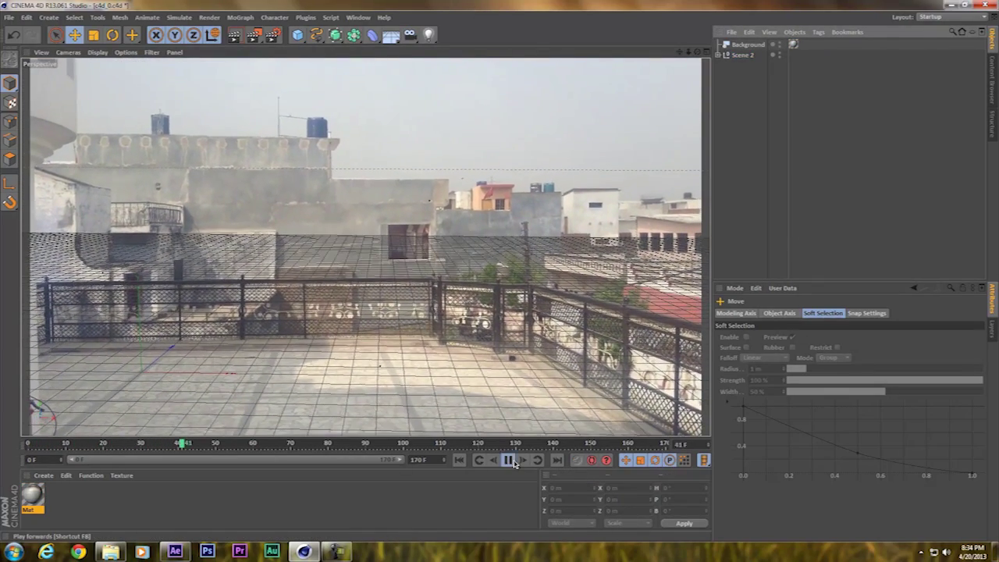
left_click(512, 461)
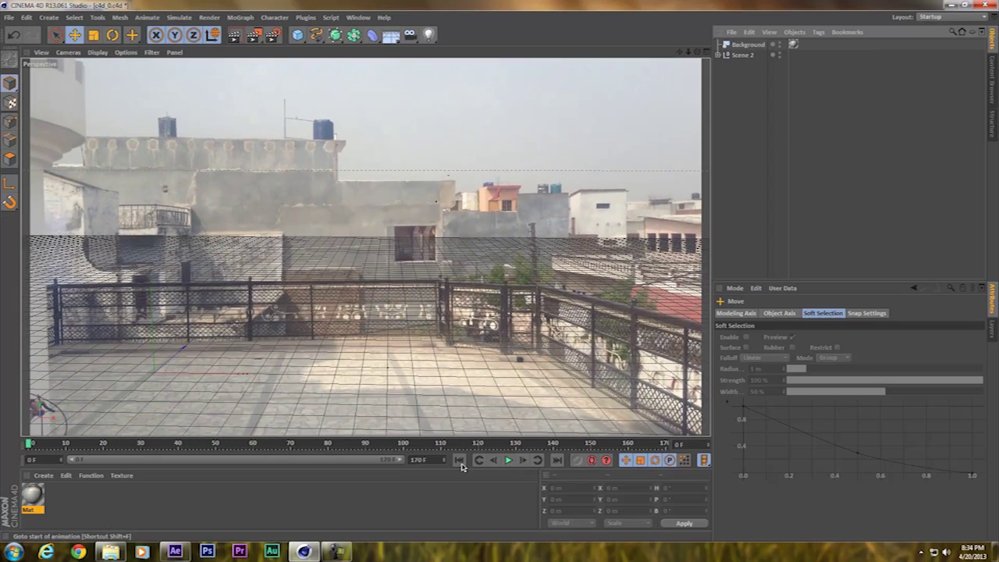
left_click(512, 461)
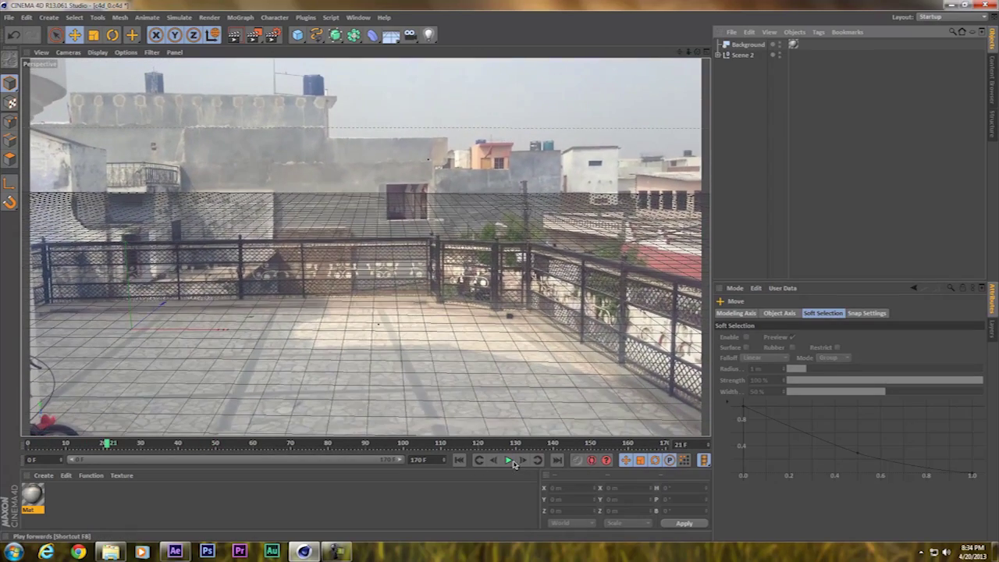
- Play the animation from the start several times to check how null 1 and the grid follow the terrace floor
left_click(742, 56)
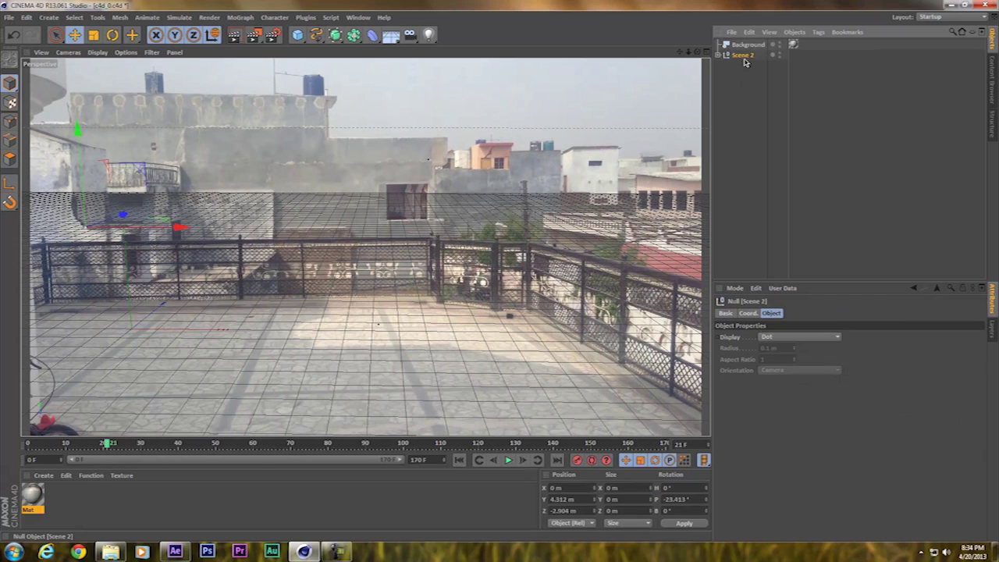
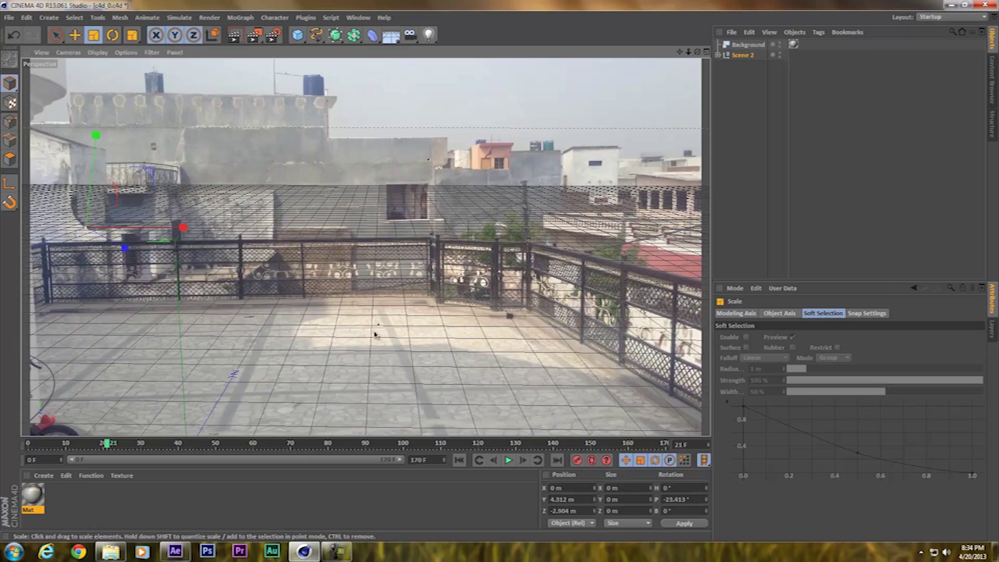
left_click(379, 329)
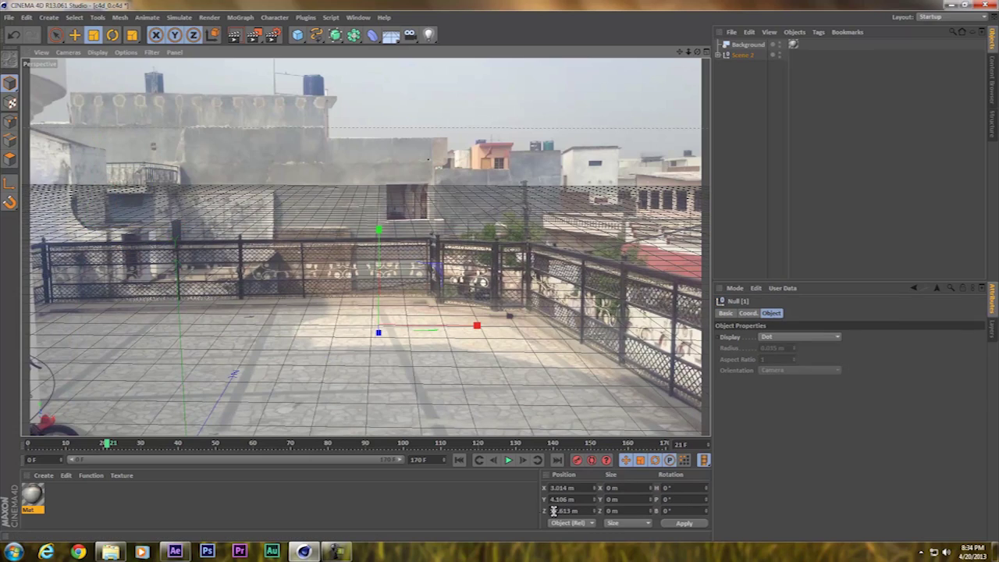
left_click(458, 463)
left_click(508, 461)
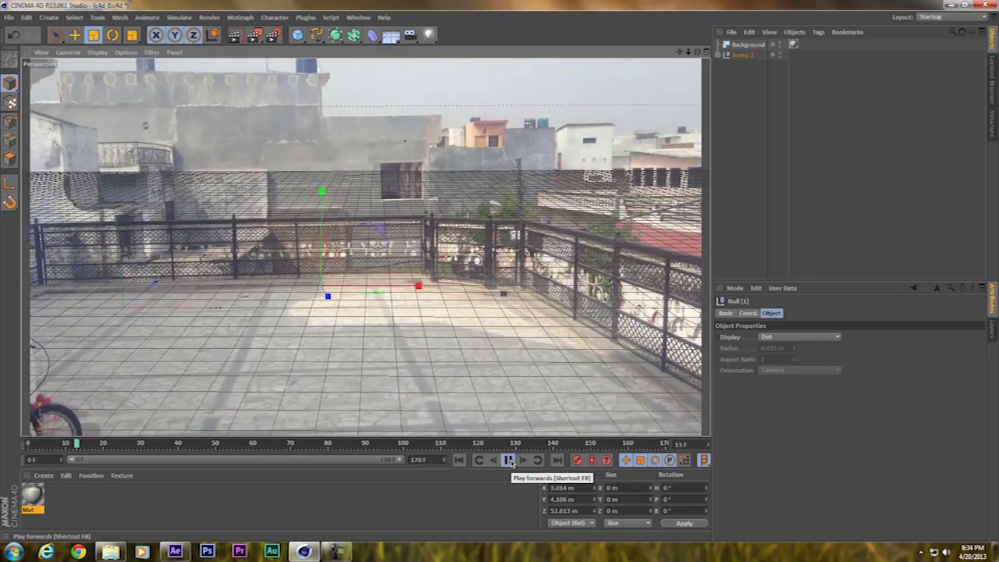
left_click(508, 461)
left_click(458, 460)
left_click(507, 460)
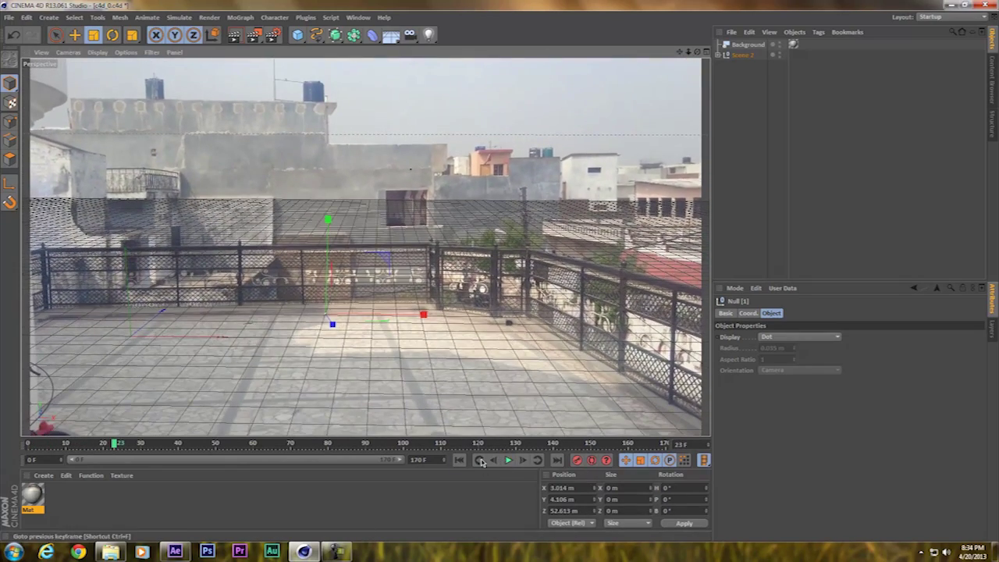
left_click(508, 461)
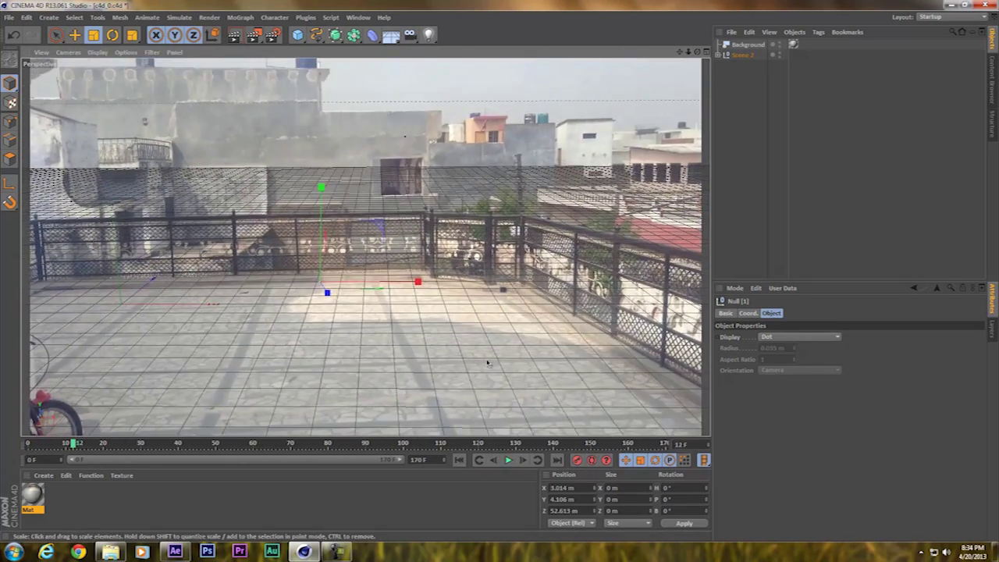
- Add a 2 m cube and, at frame 0, move it on the floor to about X 7.1 m, Z 3.9 m
middle_click(457, 253)
middle_click(289, 173)
left_click_drag(297, 34, 334, 46)
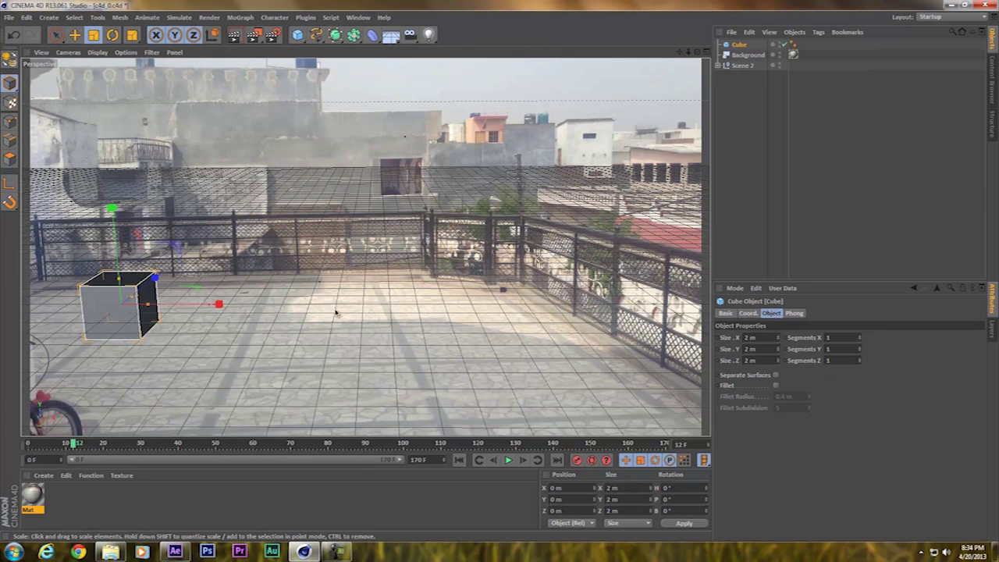
key("e")
left_click(459, 460)
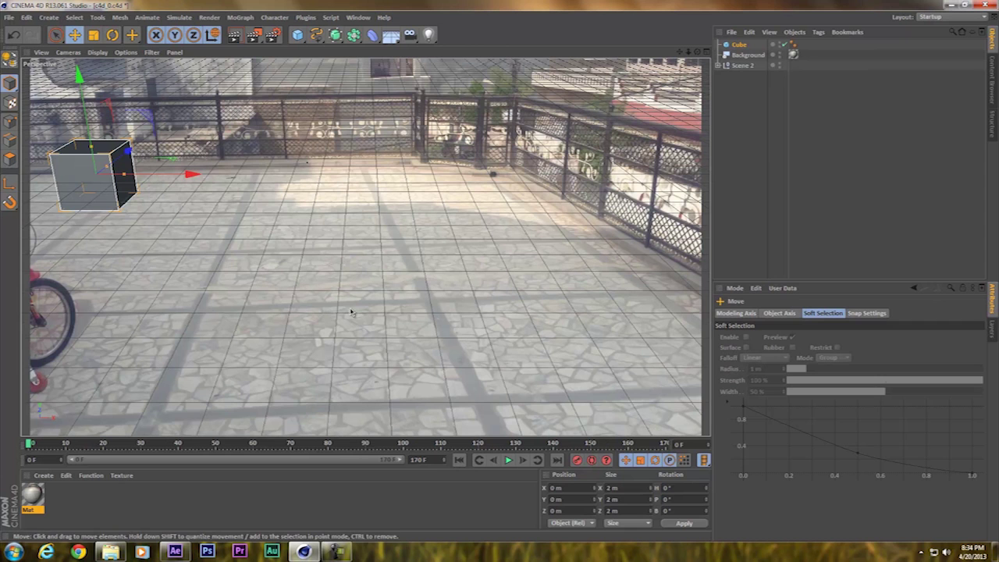
left_click_drag(162, 181, 367, 159)
- Locate the cube in the four-view layout and move it along X to about 8.66 m
middle_click(284, 174)
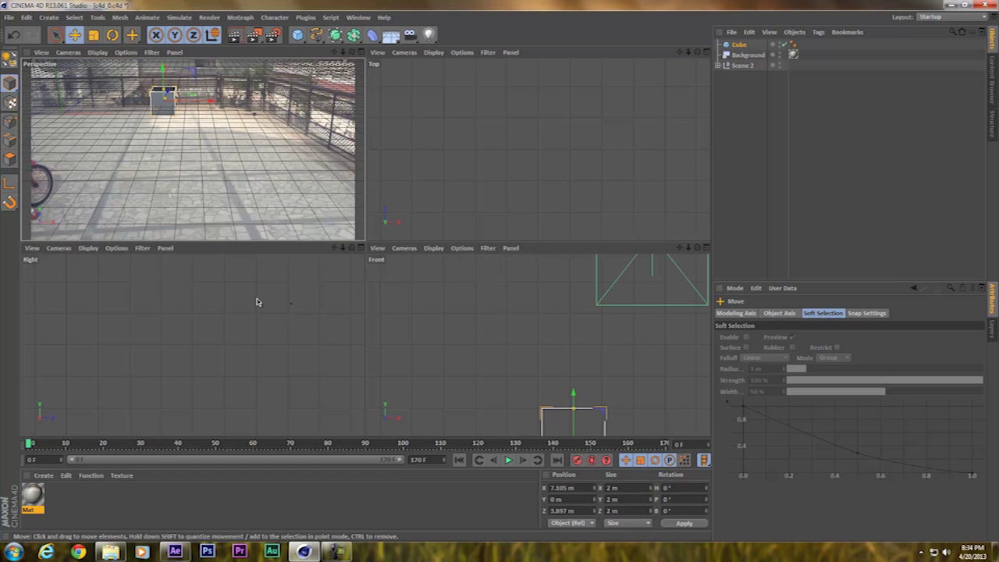
left_click(257, 301)
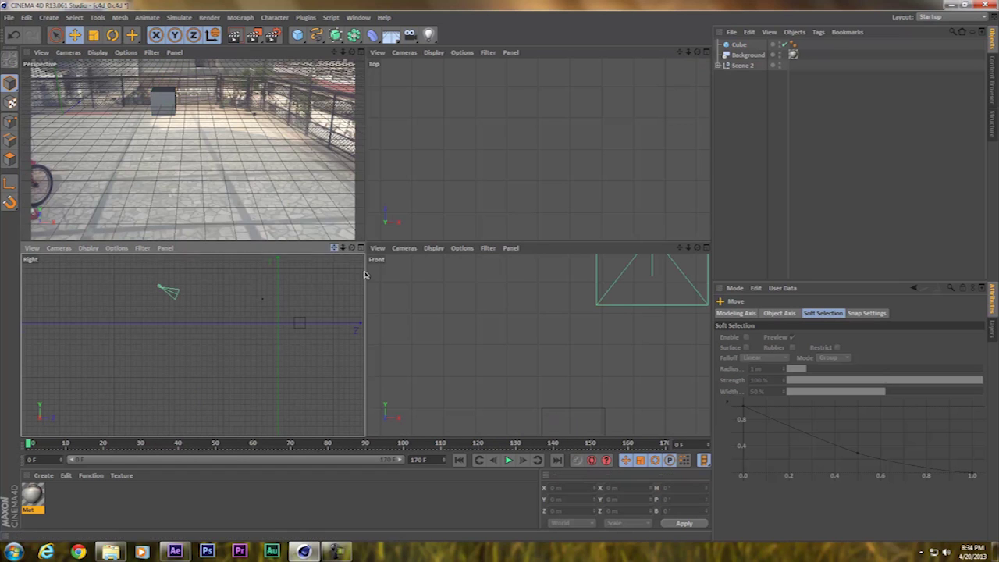
key("ctrl+z")
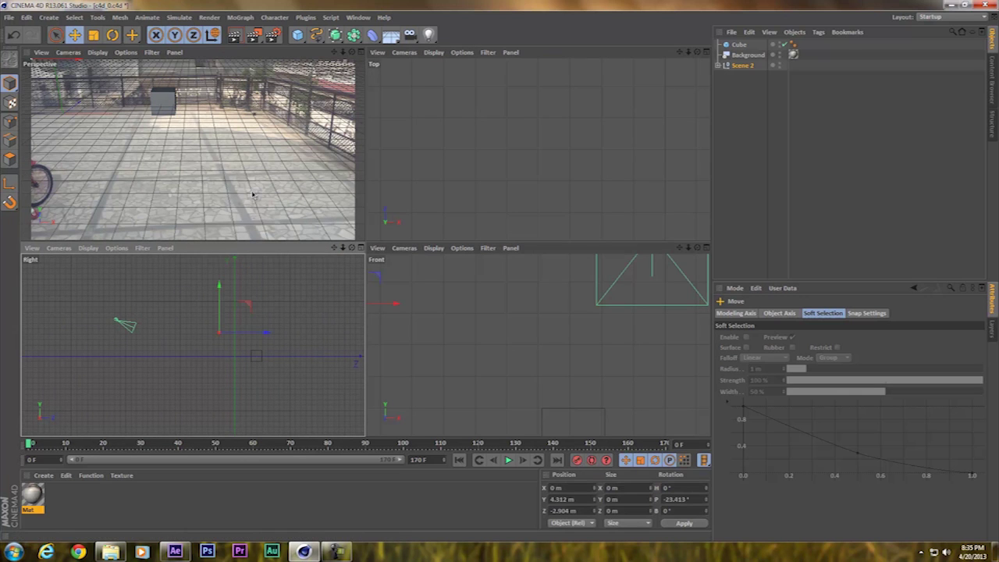
left_click(253, 123)
left_click(162, 100)
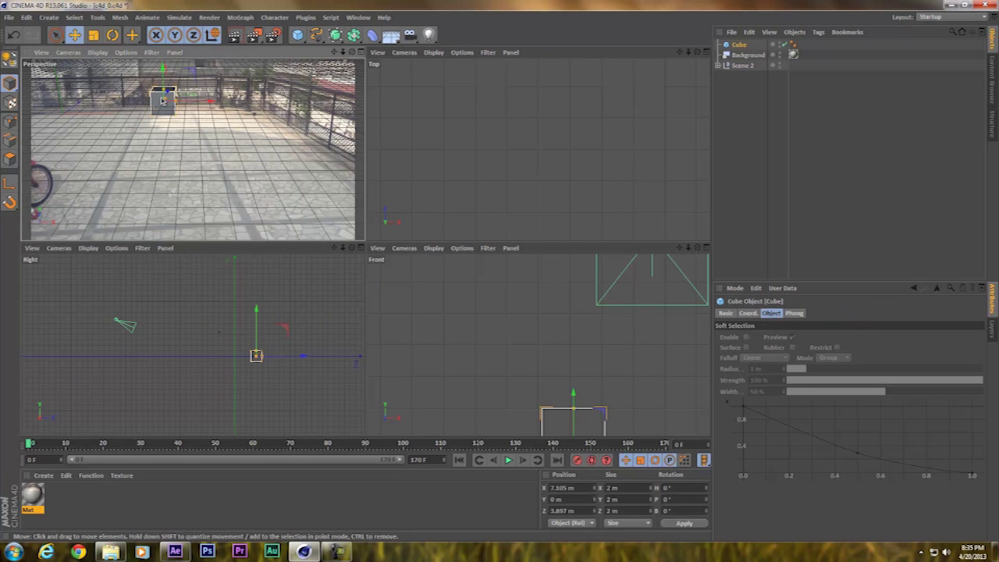
left_click_drag(209, 99, 232, 105)
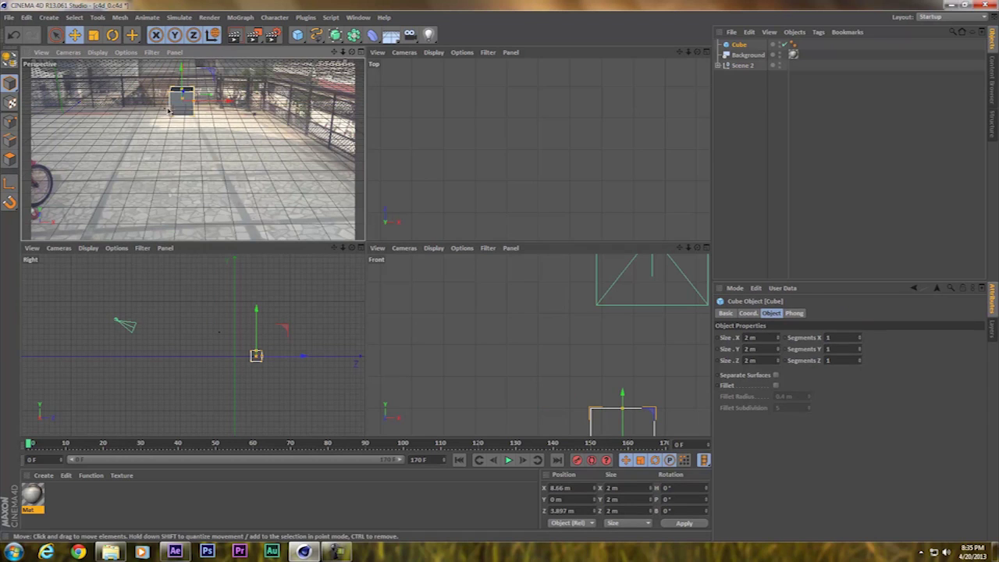
left_click(232, 105)
- Compare the positions of null 1, the Scene 2 null and the cube in the Right view
left_click(251, 320)
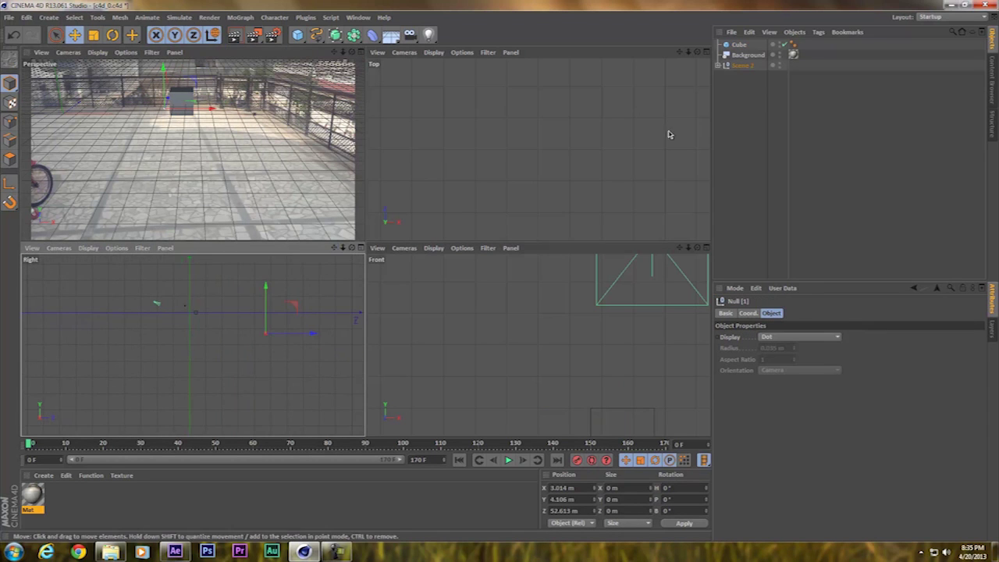
left_click(732, 69)
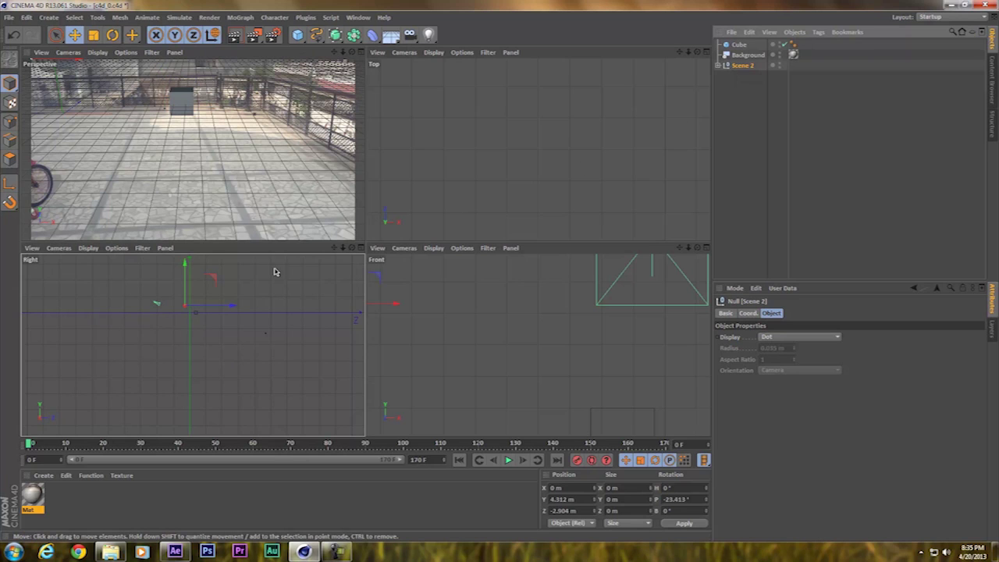
left_click_drag(244, 314, 263, 333)
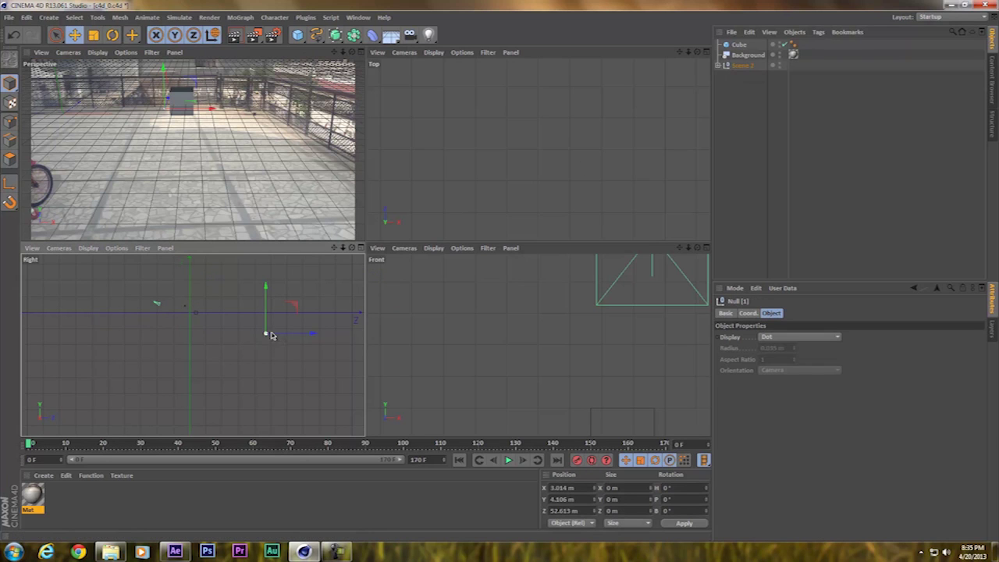
left_click(731, 71)
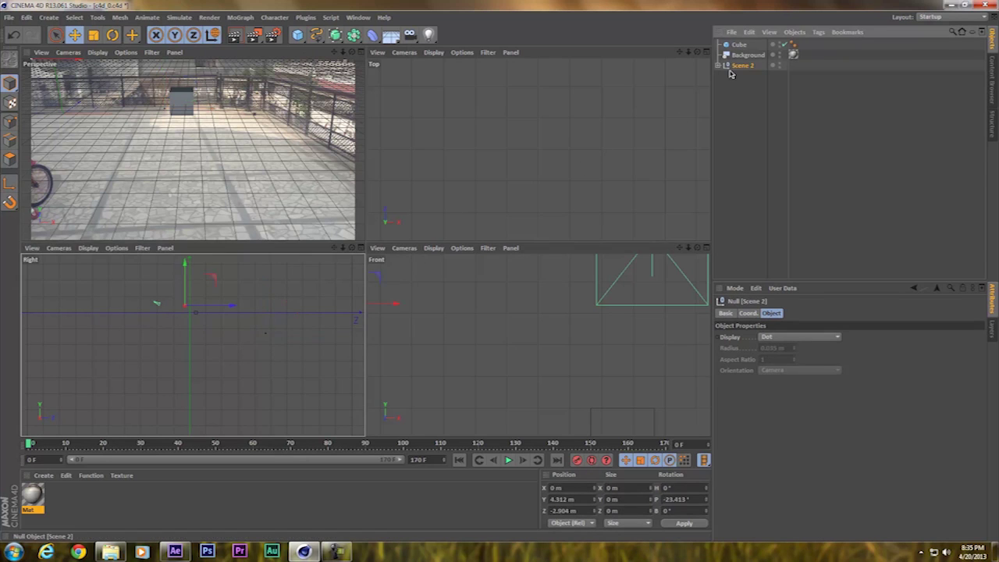
left_click(267, 336)
left_click(196, 316)
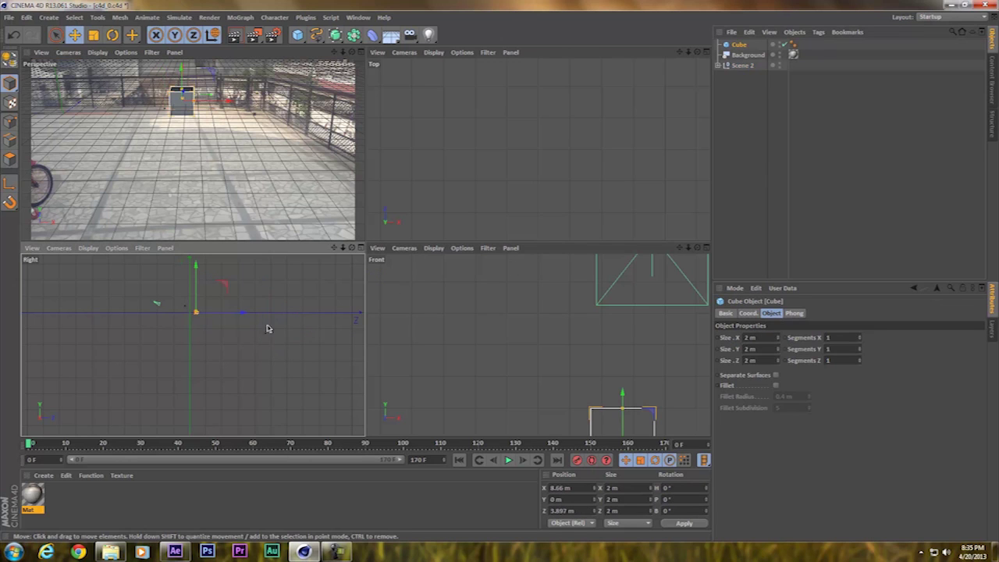
left_click(266, 334)
left_click(738, 66)
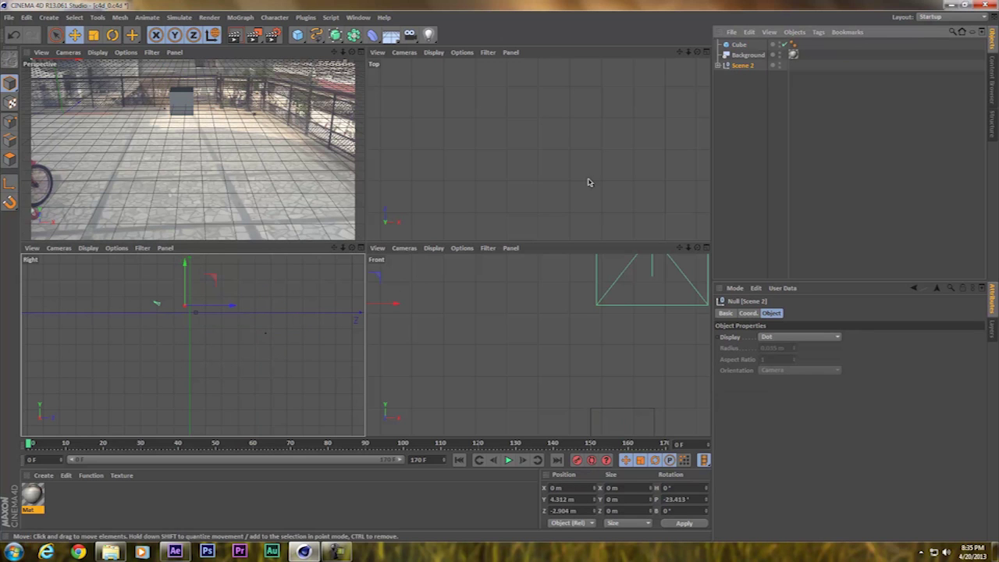
- Move the Scene 2 null to about Y 17.46 m, Z -45.89 m and check the grid in the perspective view
left_click_drag(231, 305, 158, 306)
left_click_drag(118, 280, 121, 258)
middle_click(132, 178)
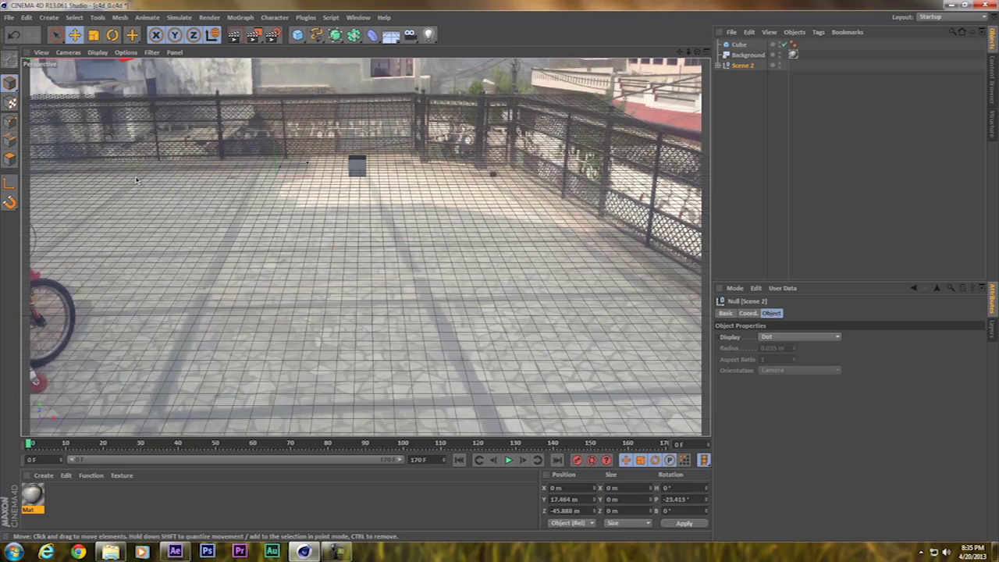
middle_click(440, 314)
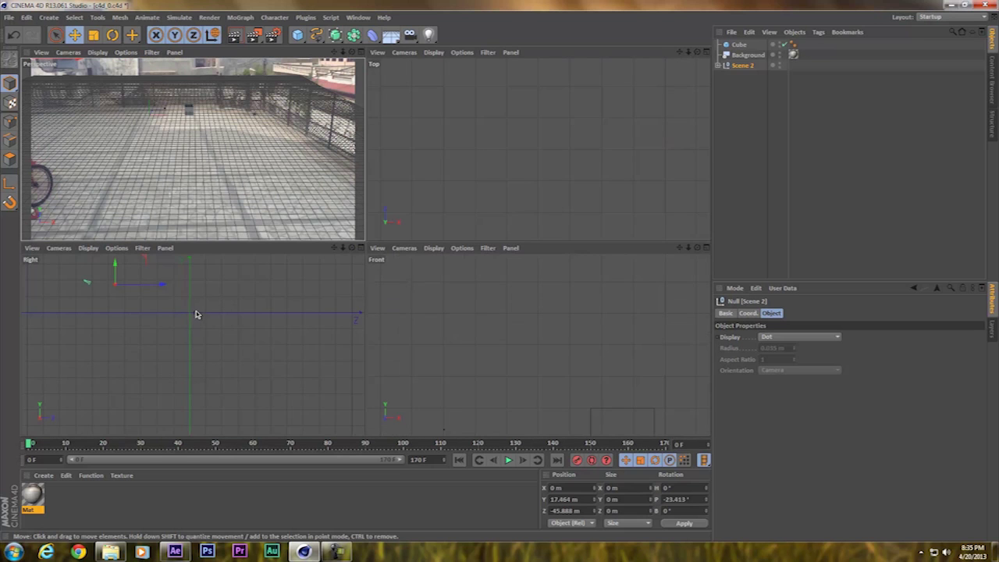
left_click(190, 325)
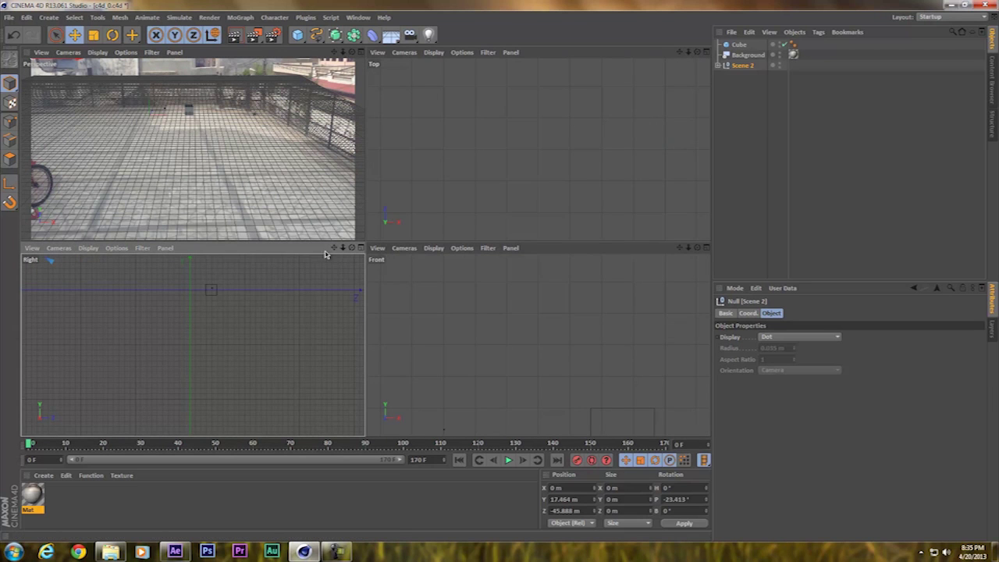
middle_click(343, 179)
- Move the cube forward to about Z -10.6 m, scale it to about 3.31 m, and raise it to Y 2 m
left_click(357, 159)
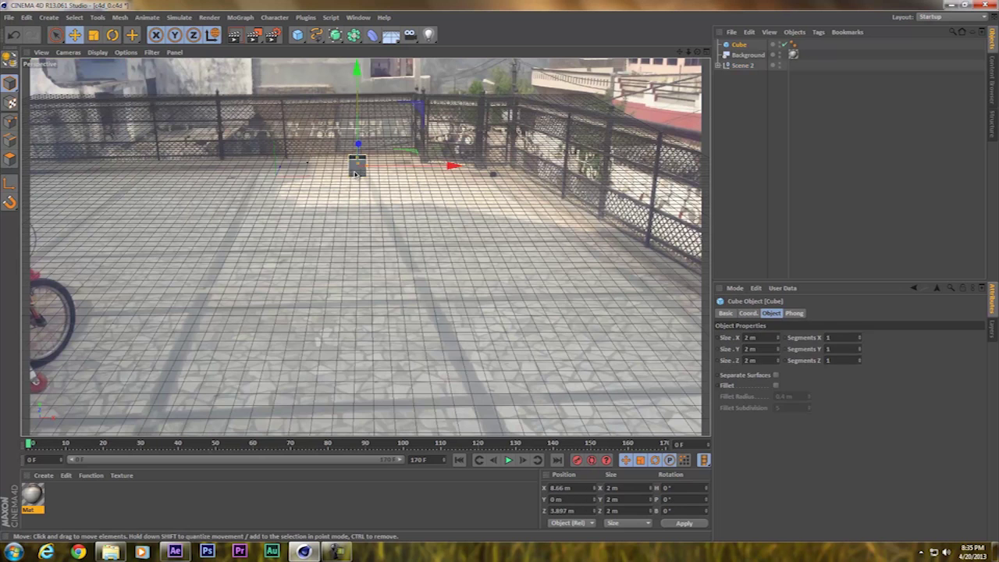
left_click_drag(360, 150, 490, 170)
key("t")
key("r")
key("e")
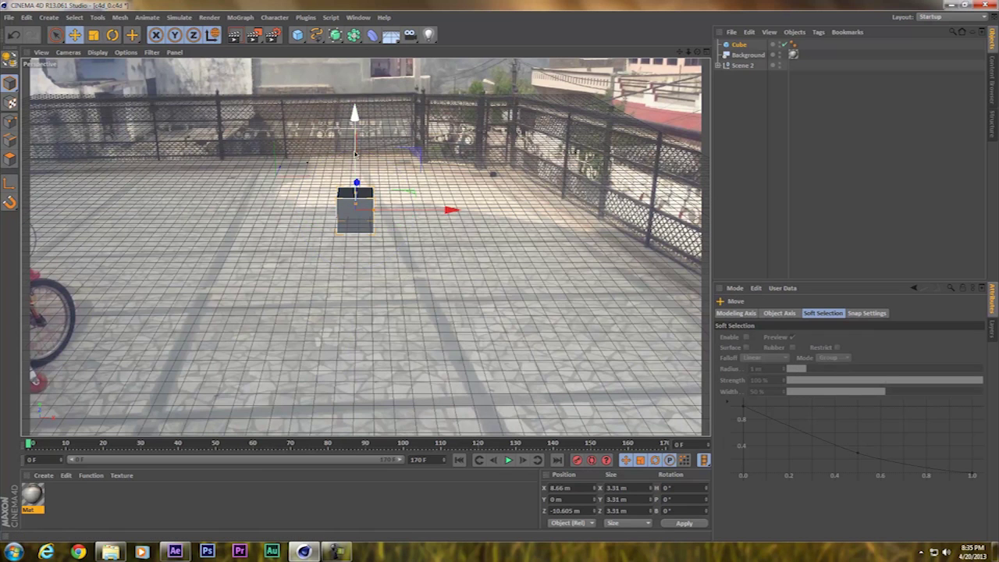
- Play the animation to check that the cube follows the floor, and move the timeline to frame 38
left_click(422, 312)
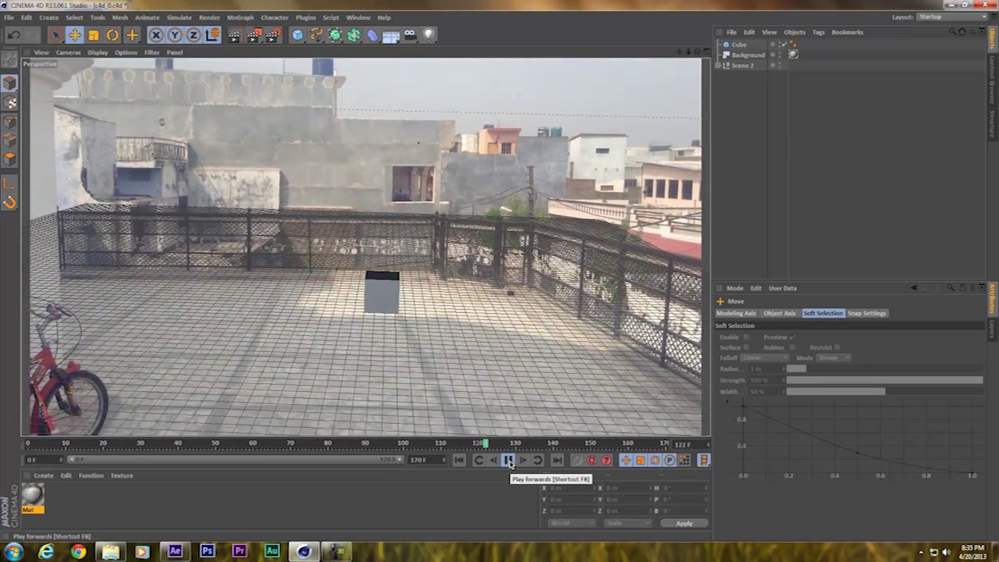
left_click(507, 461)
left_click(458, 462)
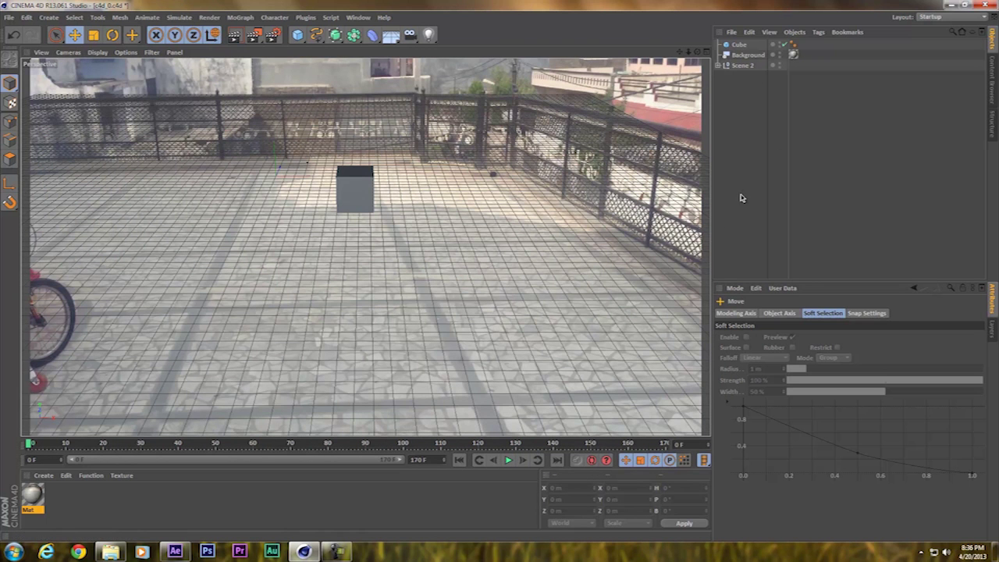
left_click(738, 44)
left_click(738, 56)
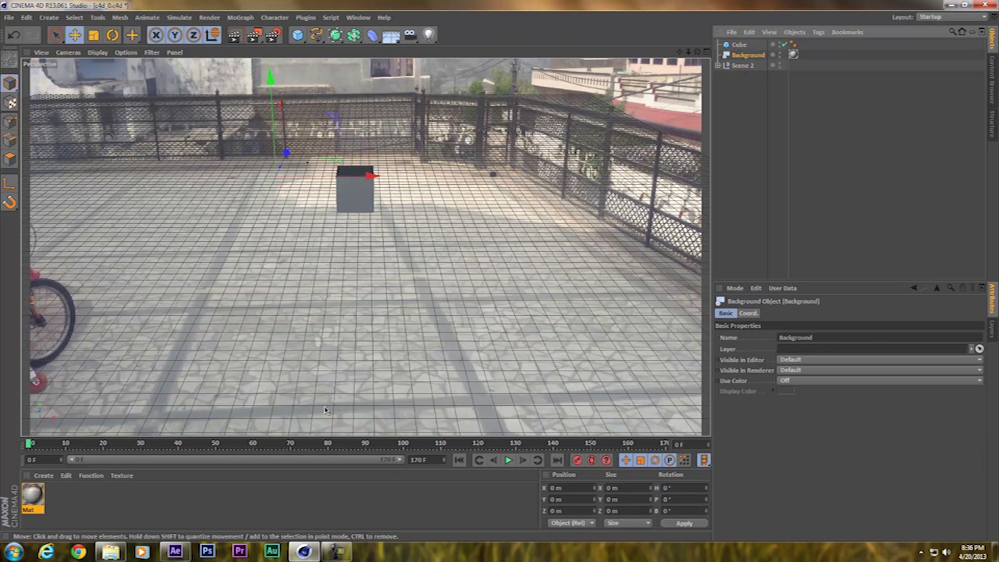
left_click_drag(30, 443, 170, 442)
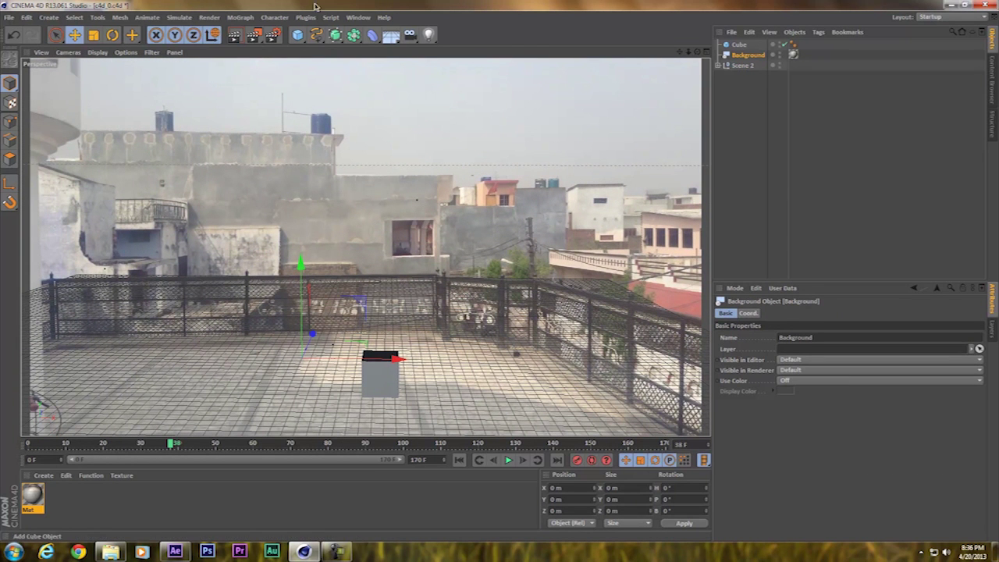
- Add a Plane object to the scene and hide the cube in the viewport
left_click(297, 34)
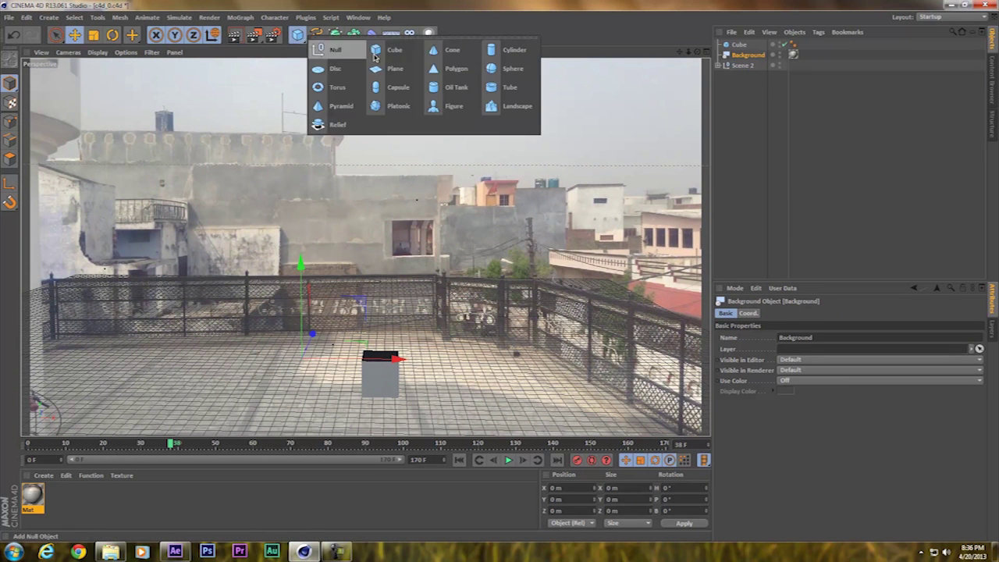
left_click(413, 71)
left_click(739, 55)
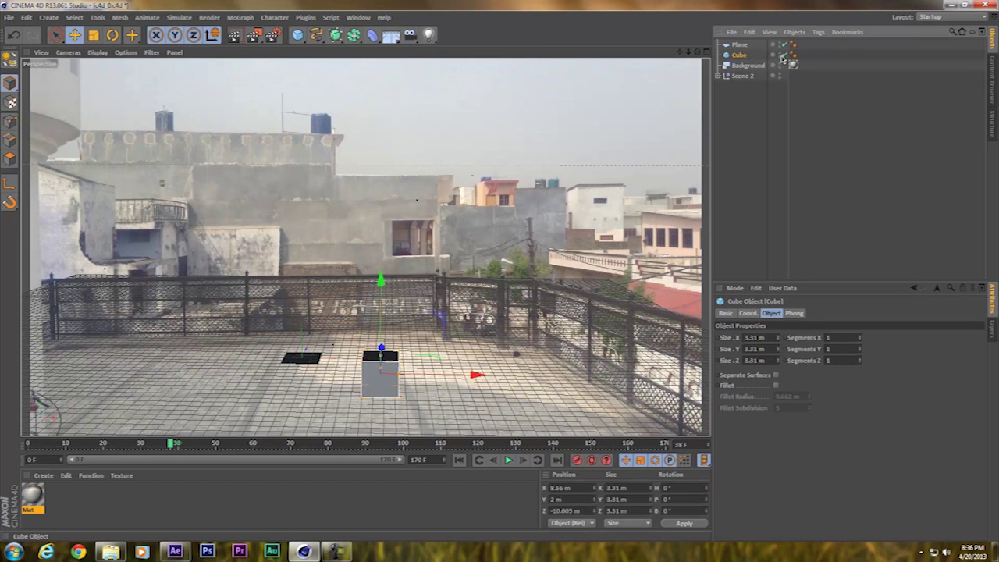
left_click(781, 57)
- Set the plane's pitch to 90° so it stands upright, and move it back and up towards the building wall
left_click(315, 358)
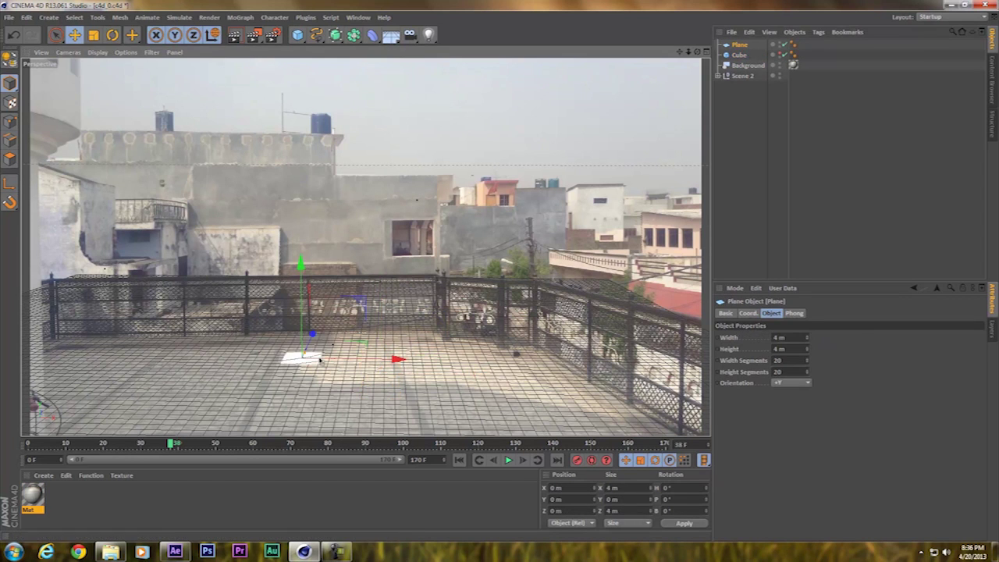
left_click(689, 498)
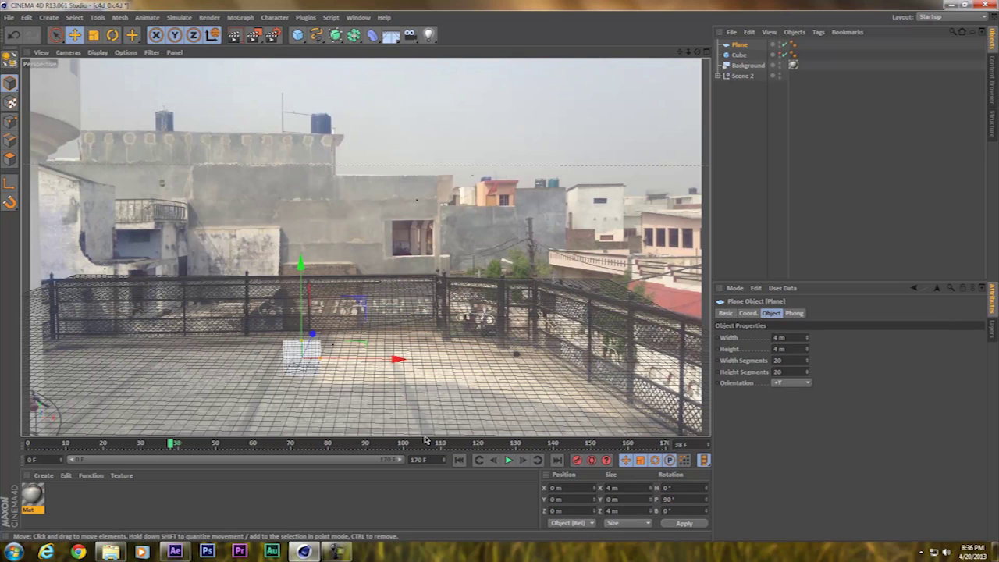
mouse_move(312, 334)
left_mouse_down()
mouse_move(397, 230)
mouse_move(488, 218)
left_mouse_up()
left_click_drag(439, 152, 438, 122)
- Select the tracked null on the building wall to read its depth position, and expand Scene 2
left_click(414, 196)
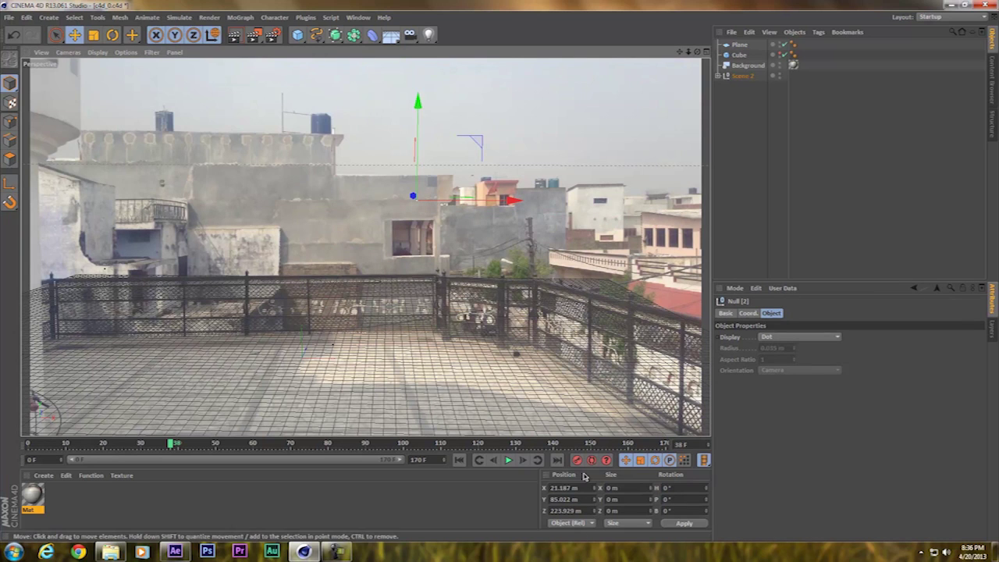
left_click(718, 76)
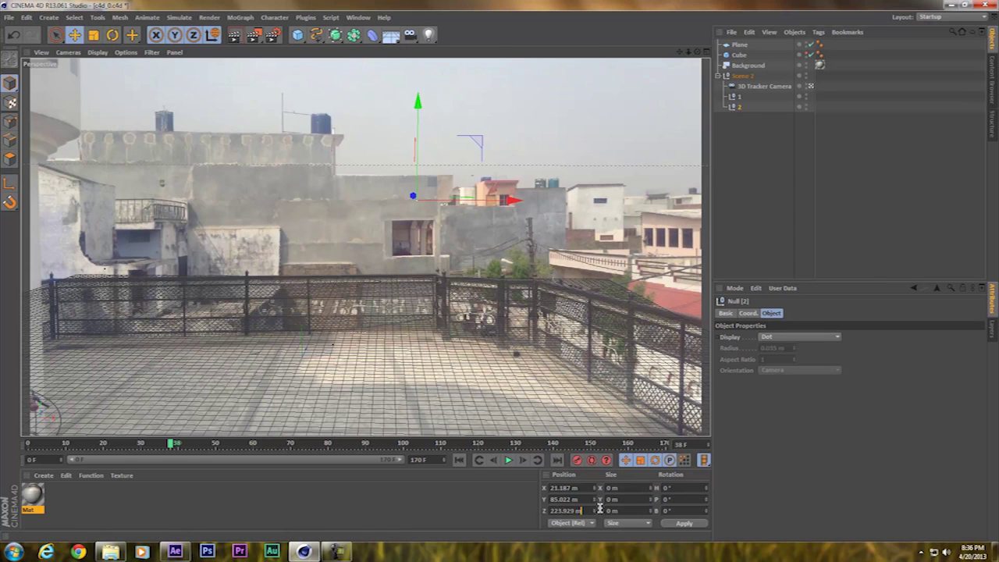
left_click(737, 54)
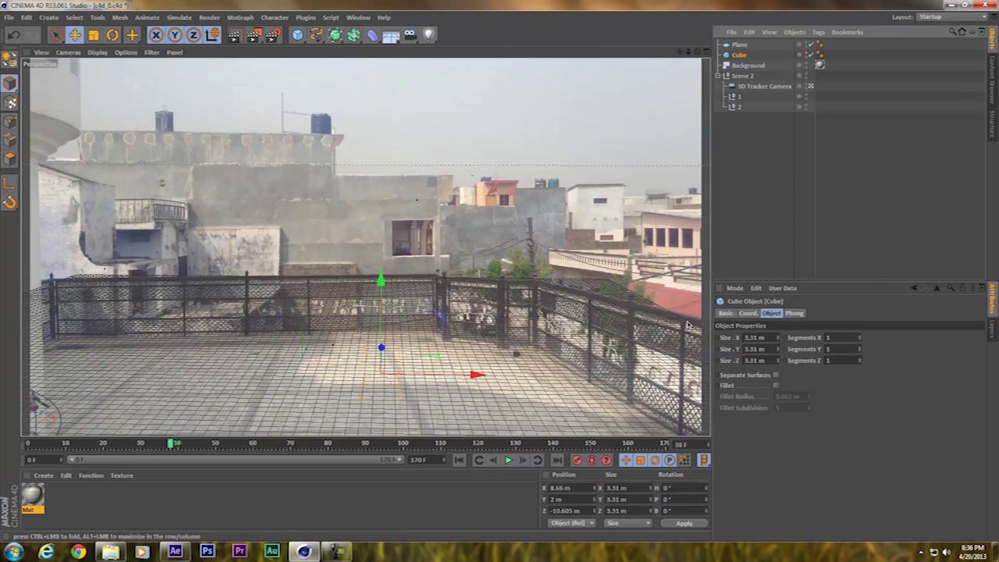
left_click_drag(581, 507, 545, 511)
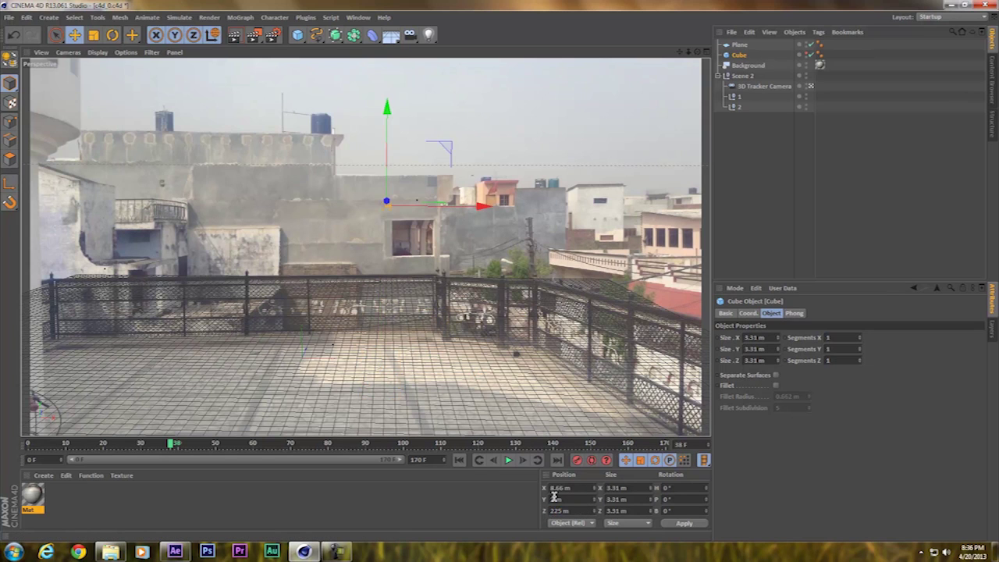
key("ctrl+z")
key("ctrl+z")
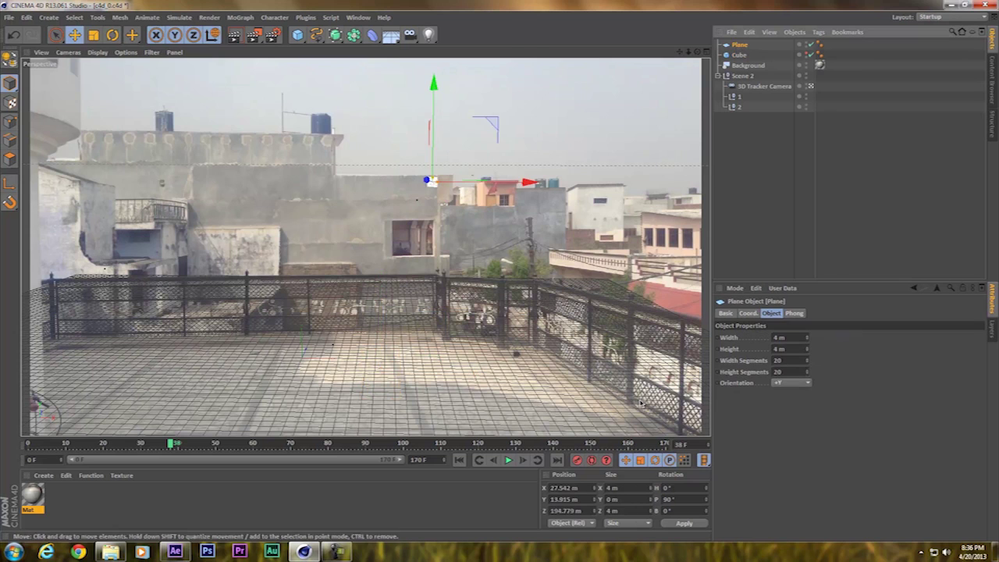
- Set the plane's Z position to 225 m, resize it to about 50.6 × 12.8 m, and fit it over the upper wall section
double_click(555, 509)
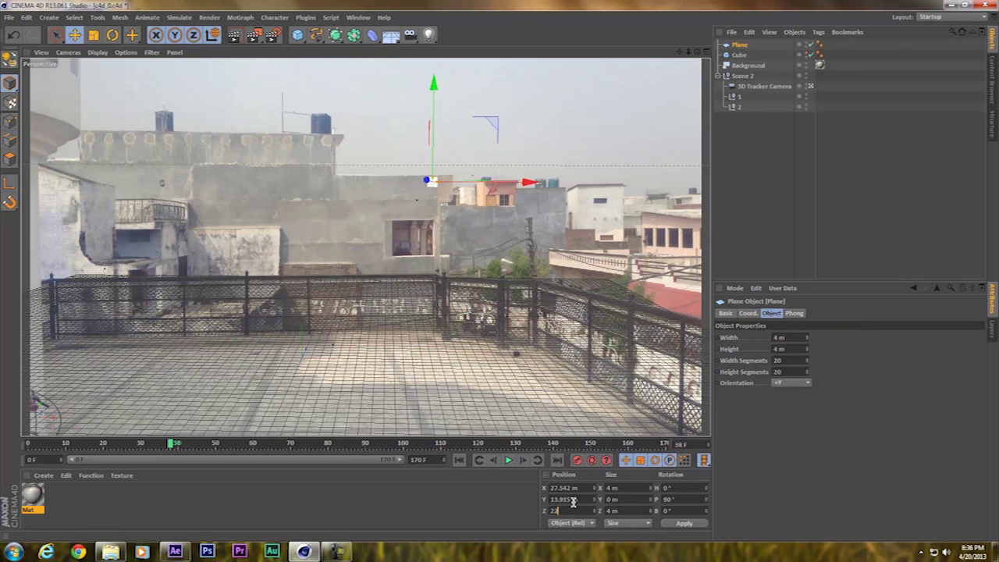
key("Return")
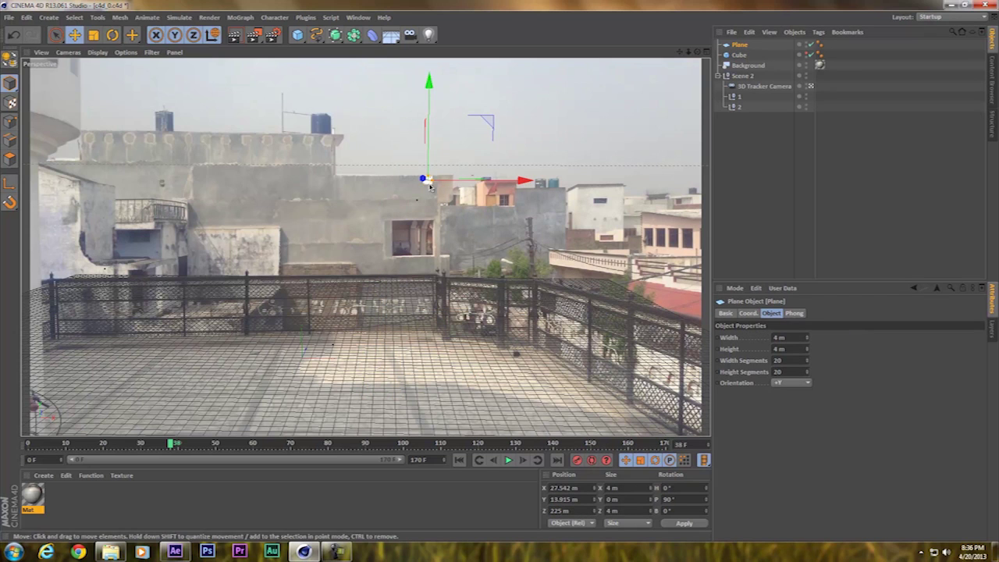
left_click_drag(430, 187, 400, 169)
left_click_drag(398, 115, 398, 123)
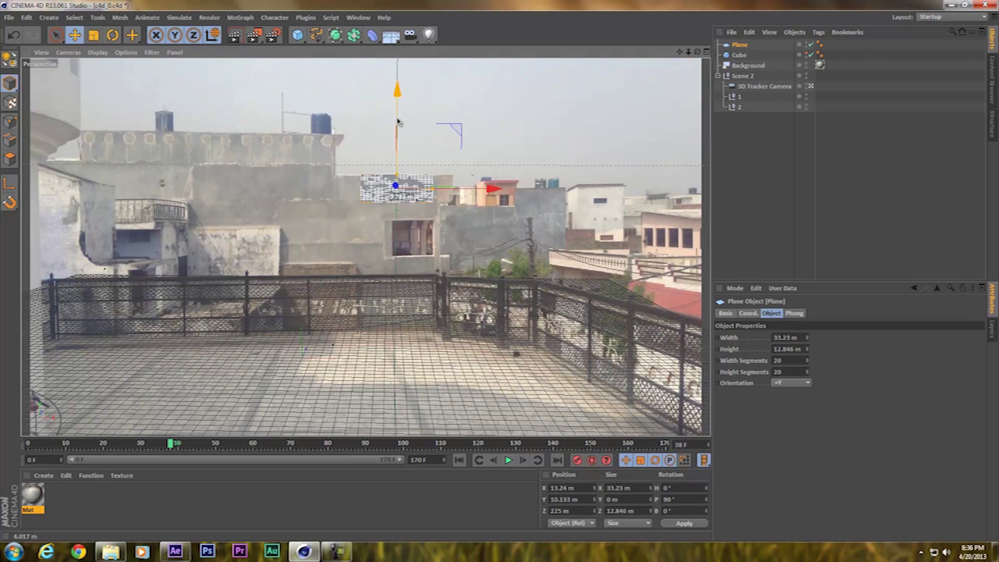
left_click_drag(433, 188, 446, 189)
left_click(460, 195)
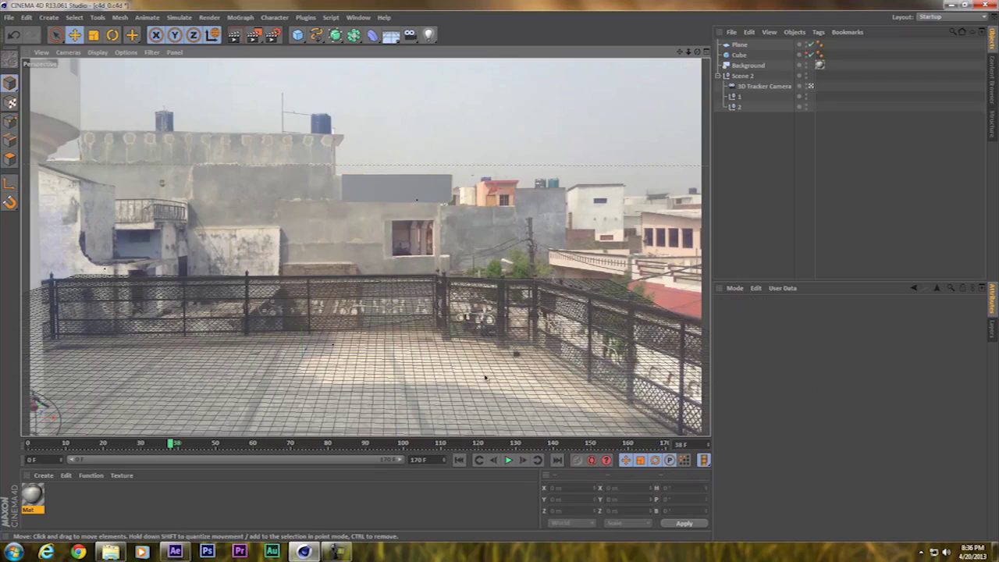
- Play the animation from the start to check that the plane sticks to the wall
left_click(459, 460)
left_click(507, 460)
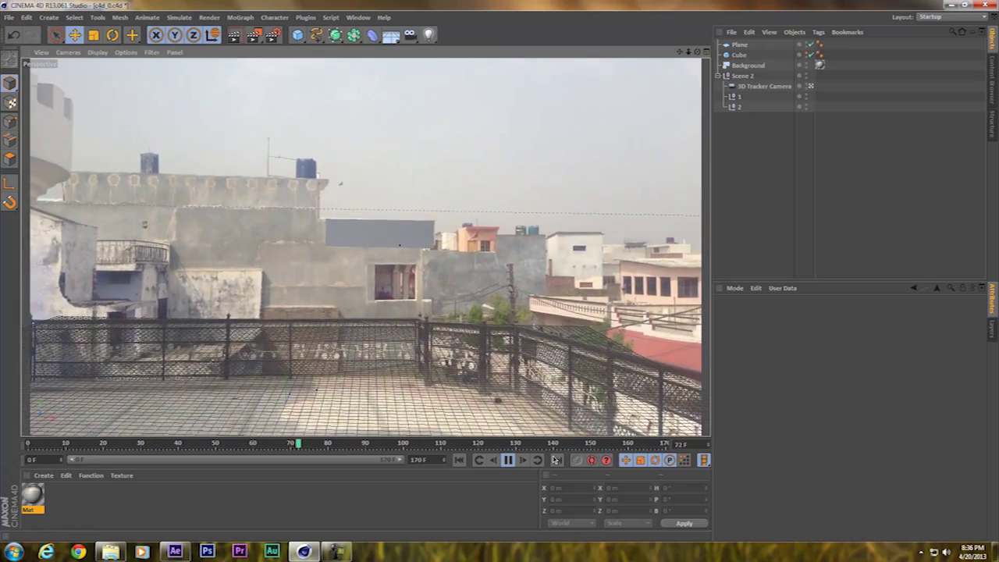
left_click(508, 461)
- Set the wall plane's Z position to 300 m, enlarge it to about 65 × 15.3 m, and lower it to about Y 7.2 m
left_click(429, 168)
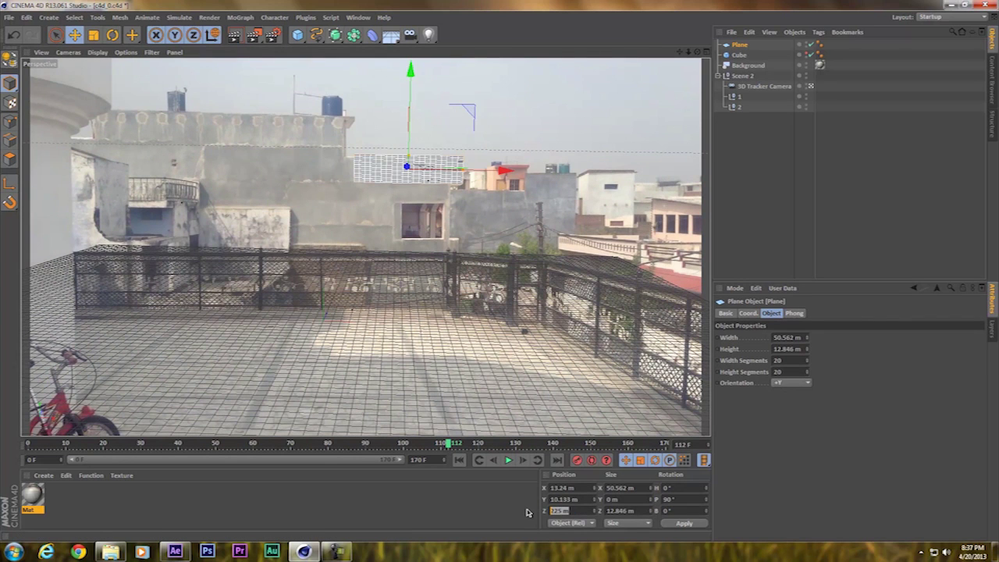
type("300")
key("Return")
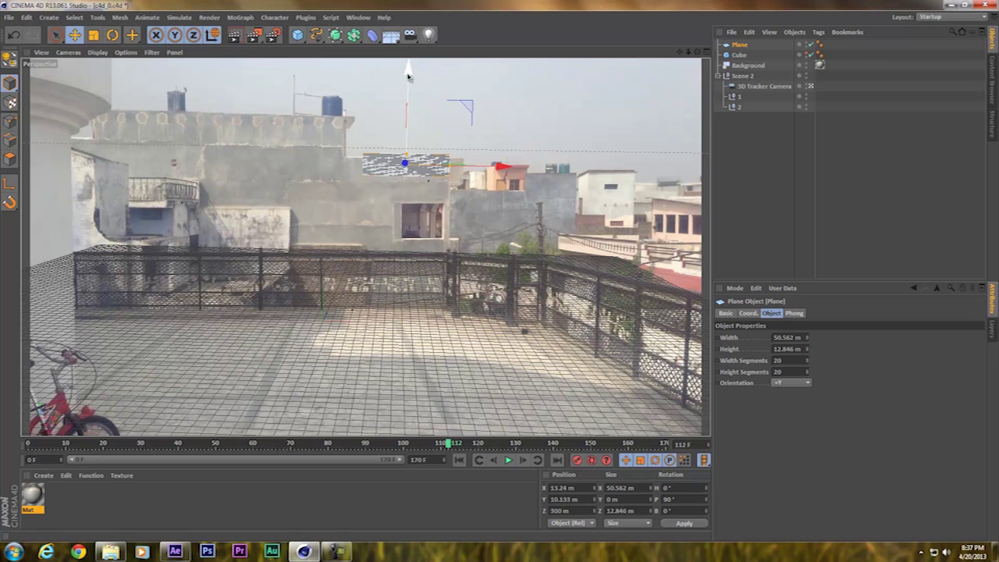
left_click_drag(408, 78, 458, 111)
left_click_drag(449, 169, 406, 163)
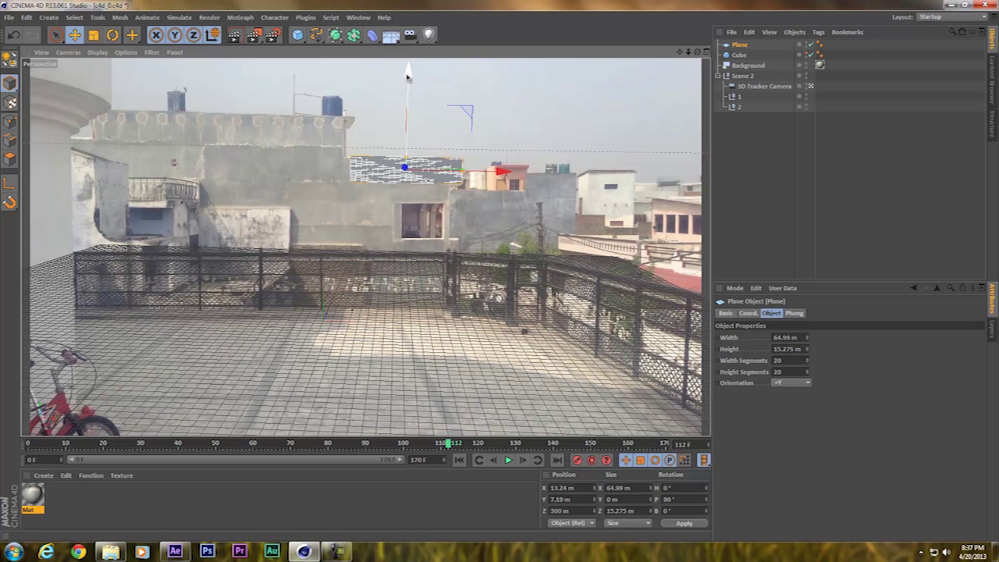
left_click_drag(408, 71, 408, 78)
- Replay the animation to check the repositioned wall plane, and move the timeline to frame 36
left_click(459, 459)
left_click(508, 459)
left_click(508, 346)
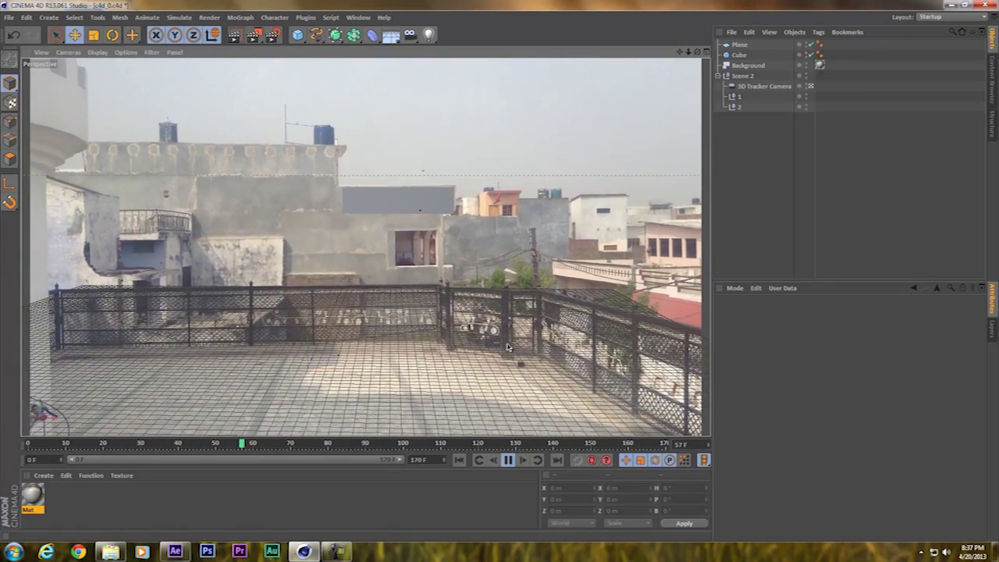
left_click(508, 460)
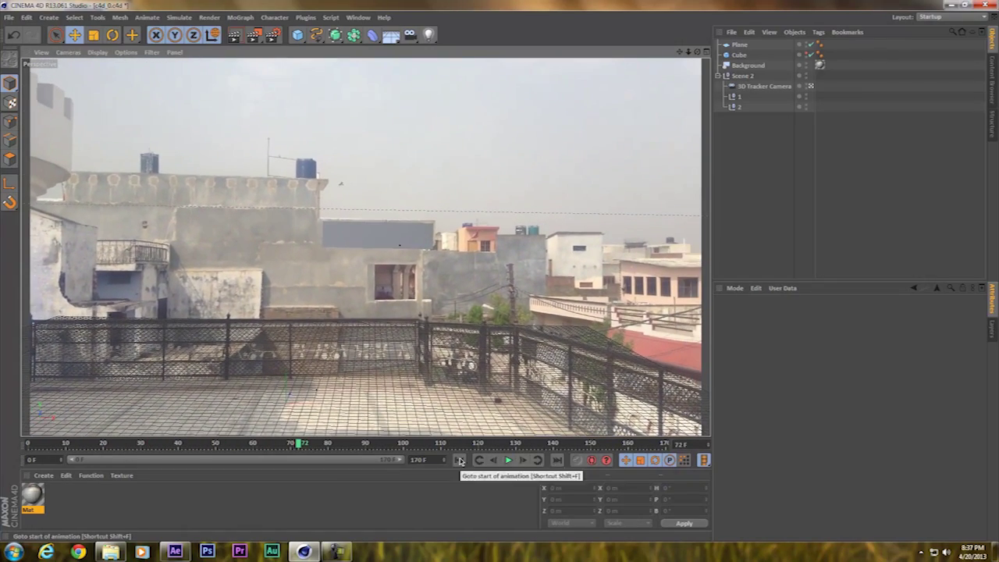
left_click(459, 459)
left_click_drag(29, 443, 164, 474)
- Add a second plane on the terrace floor, about 39.5 × 28.6 m, and move it to about X 2 m, Y -2.7 m
left_click_drag(298, 36, 390, 44)
left_click_drag(325, 358, 333, 330)
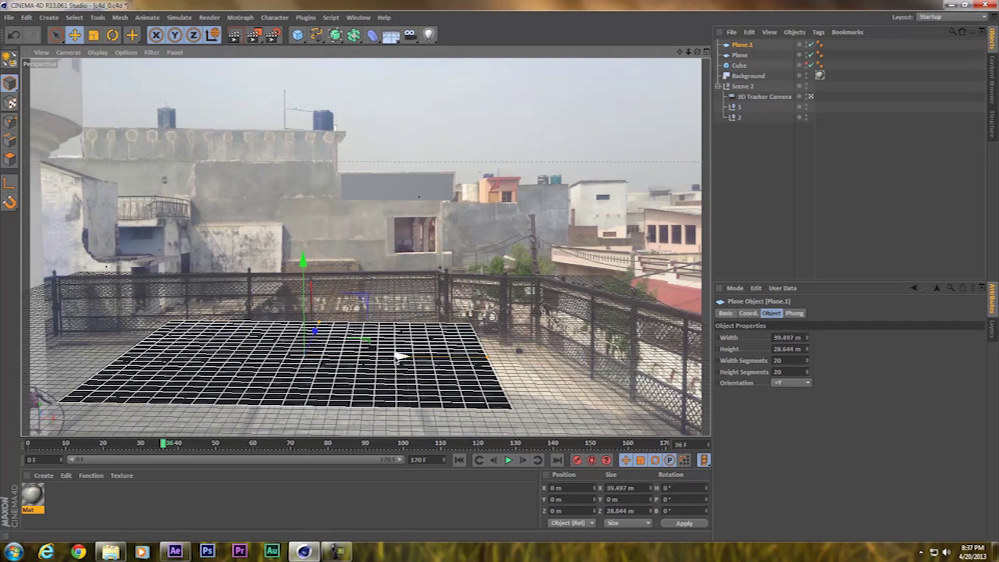
left_click_drag(399, 357, 438, 355)
left_click_drag(335, 264, 334, 289)
left_click_drag(430, 382, 419, 381)
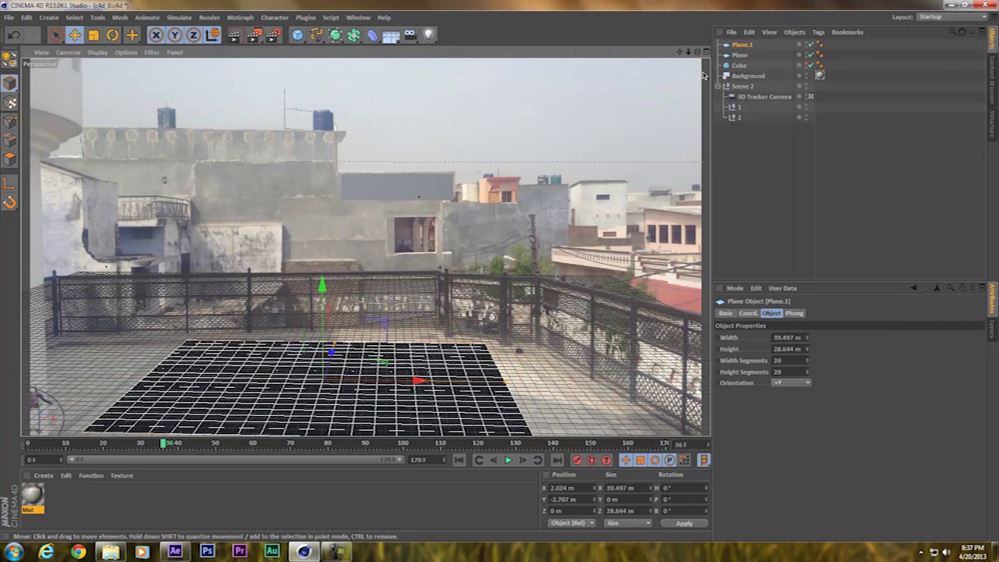
- Hide the new floor plane in the viewport and clear the selection
left_click(808, 44)
left_click(808, 44)
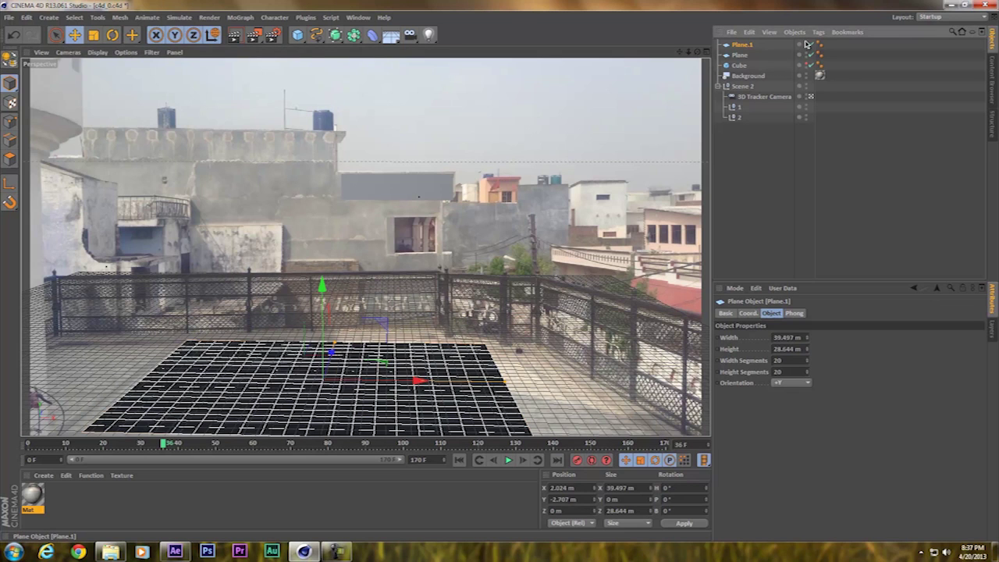
left_click(808, 44)
left_click(778, 167)
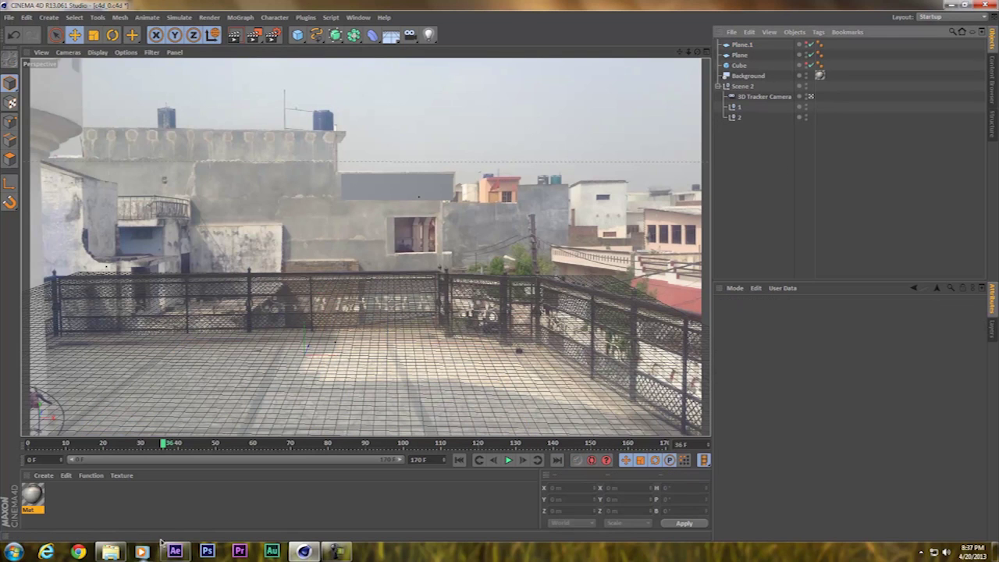
- Switch to the Windows Explorer window showing the C4d project folder
left_click(110, 552)
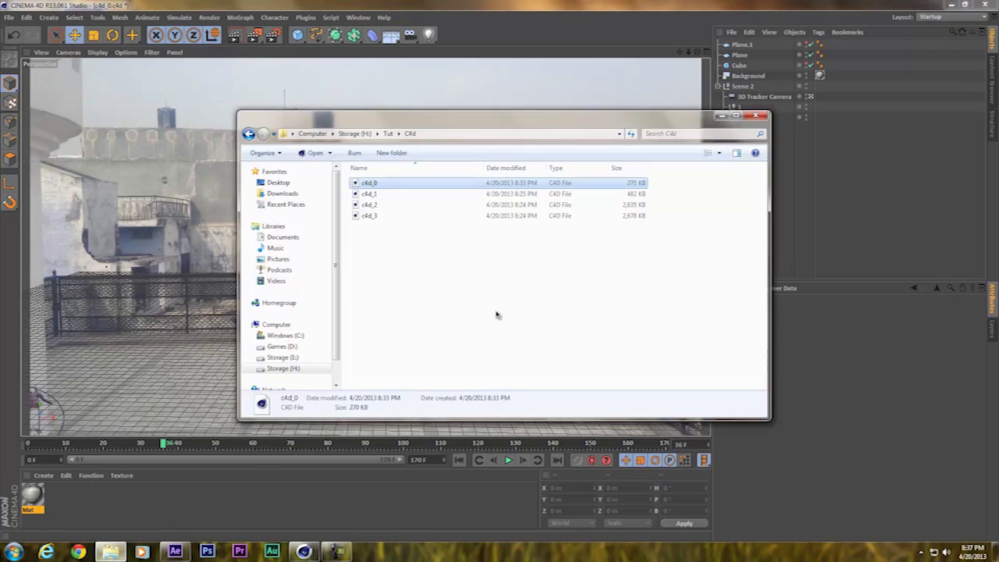